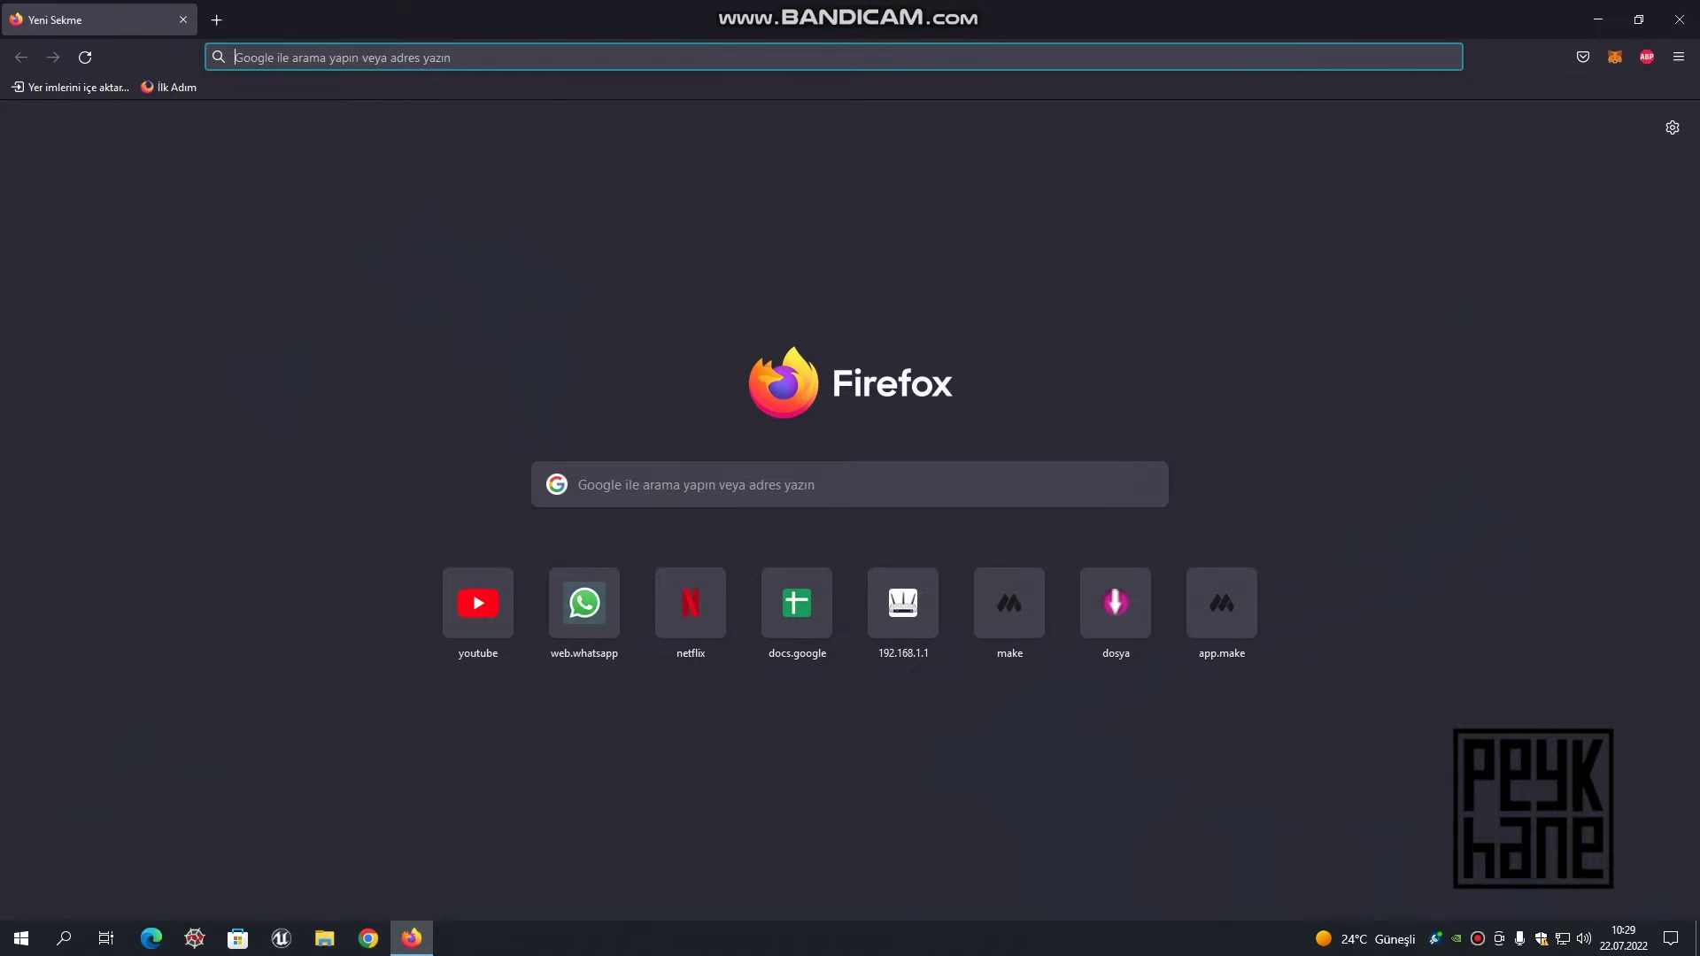
Search Google for 'Core Games' and open the official coregames.com site
key(Down)
text(Core Games)
key(Return)
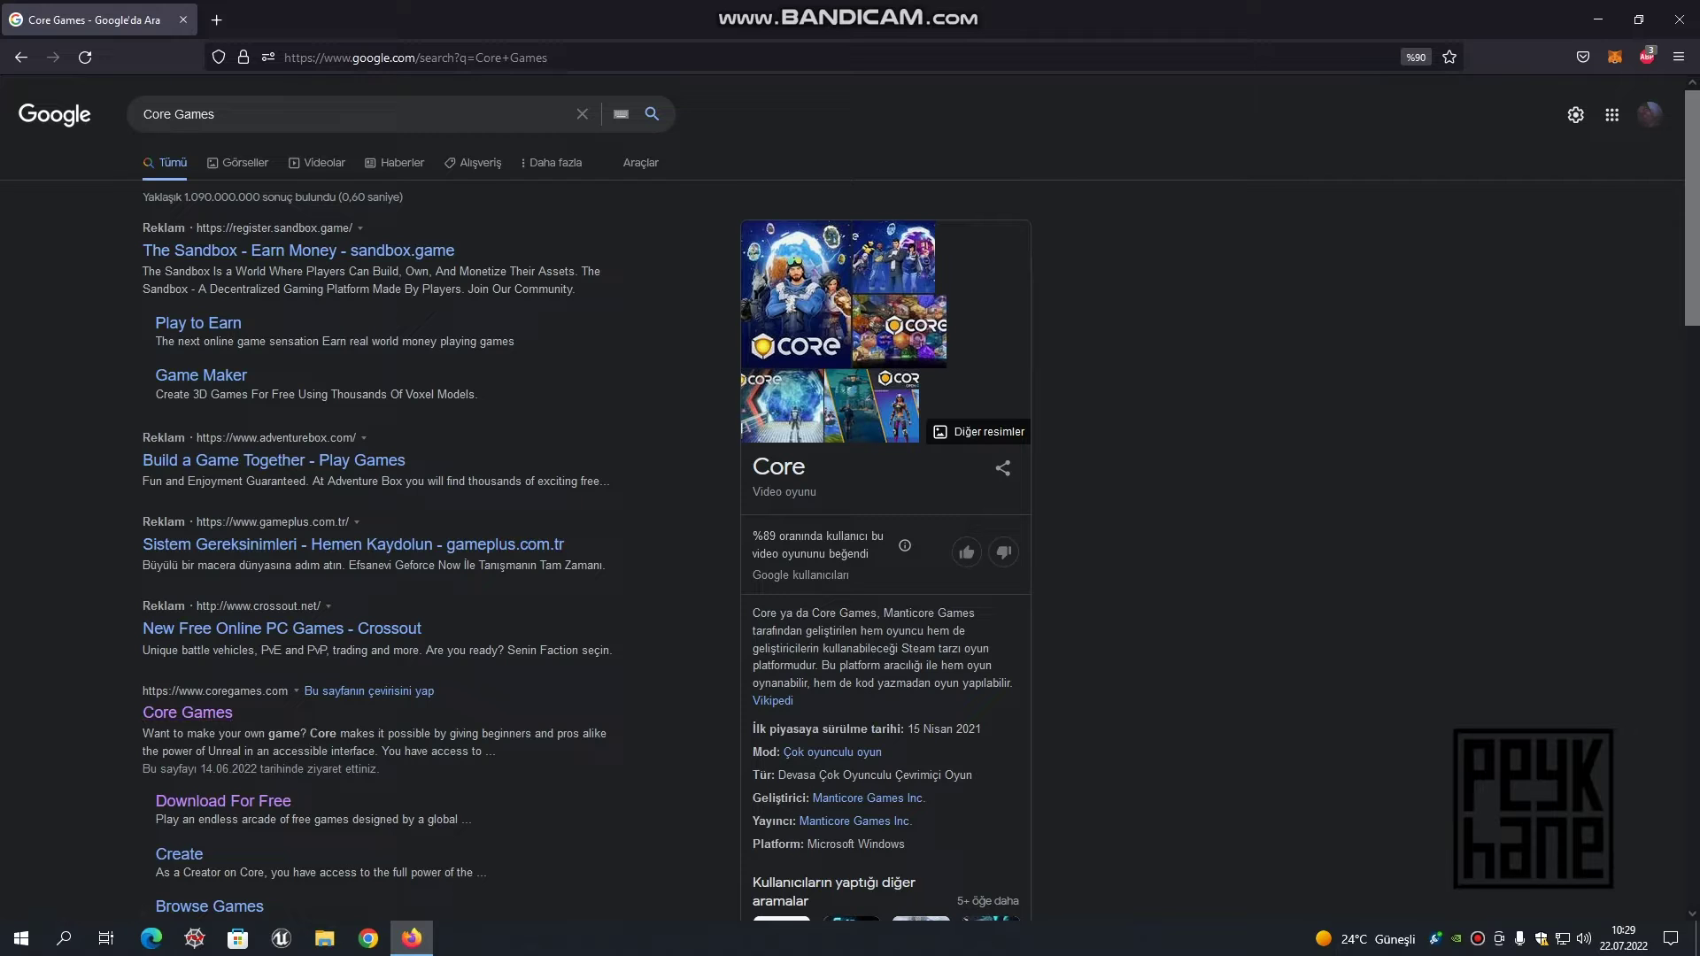
click(188, 713)
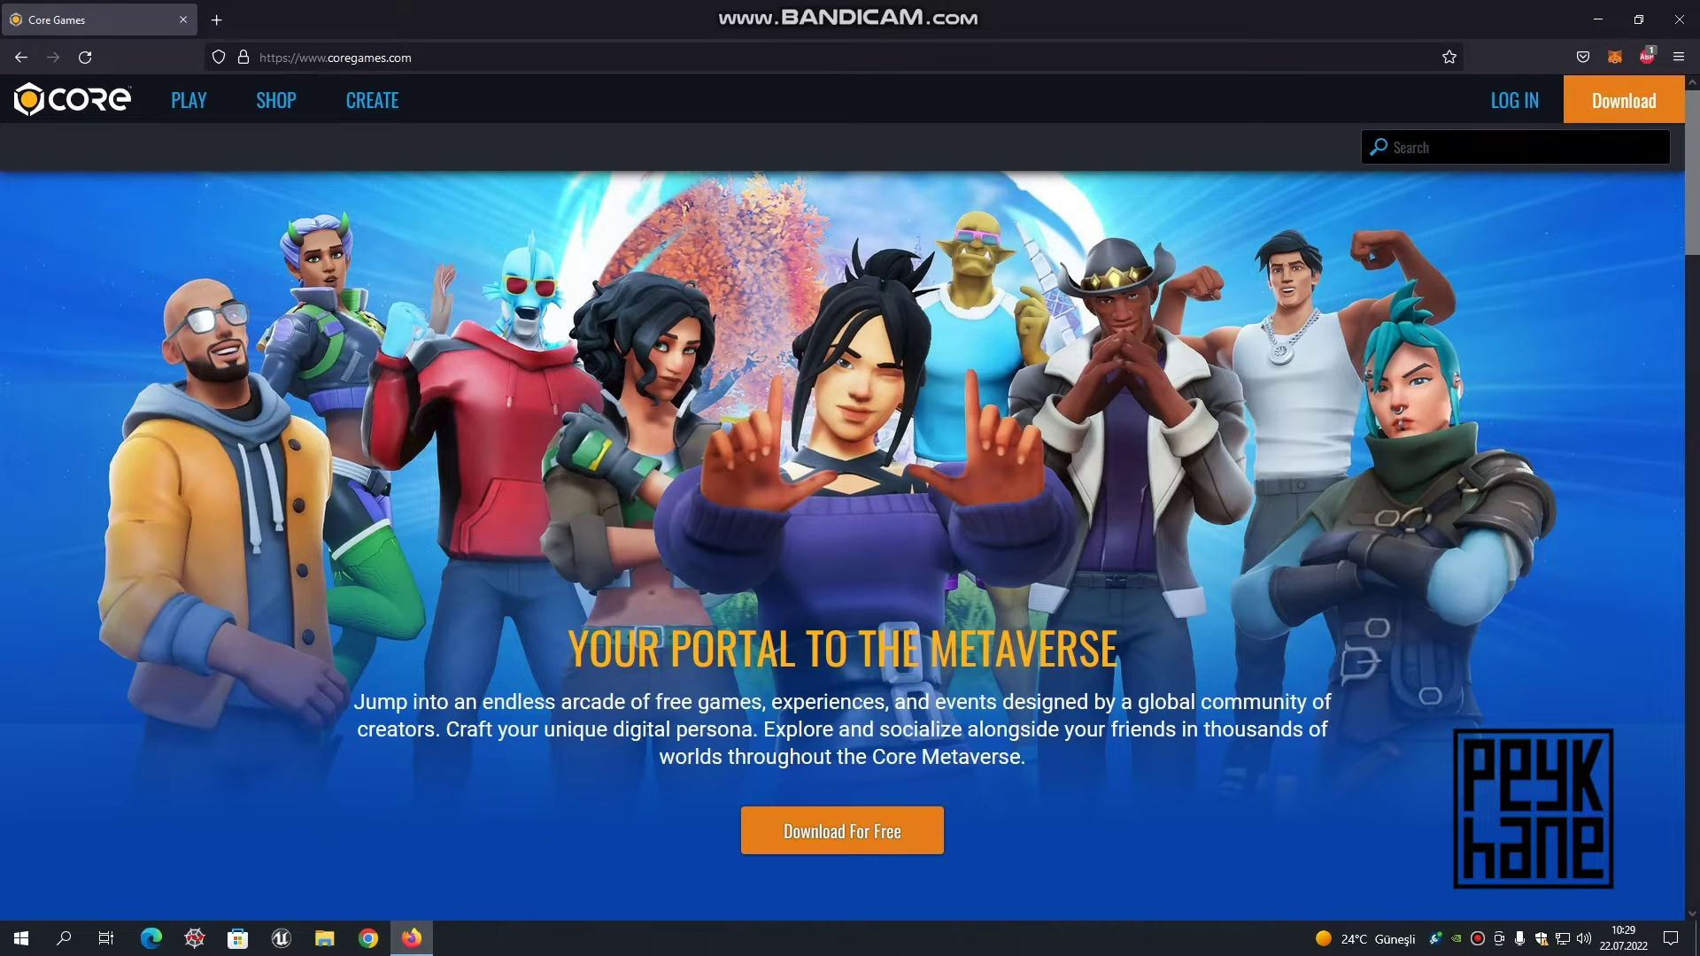
Scroll down the Core homepage to the New Games, New Worlds screenshot carousel
scroll(851, 546, down, 2)
scroll(850, 546, down, 3)
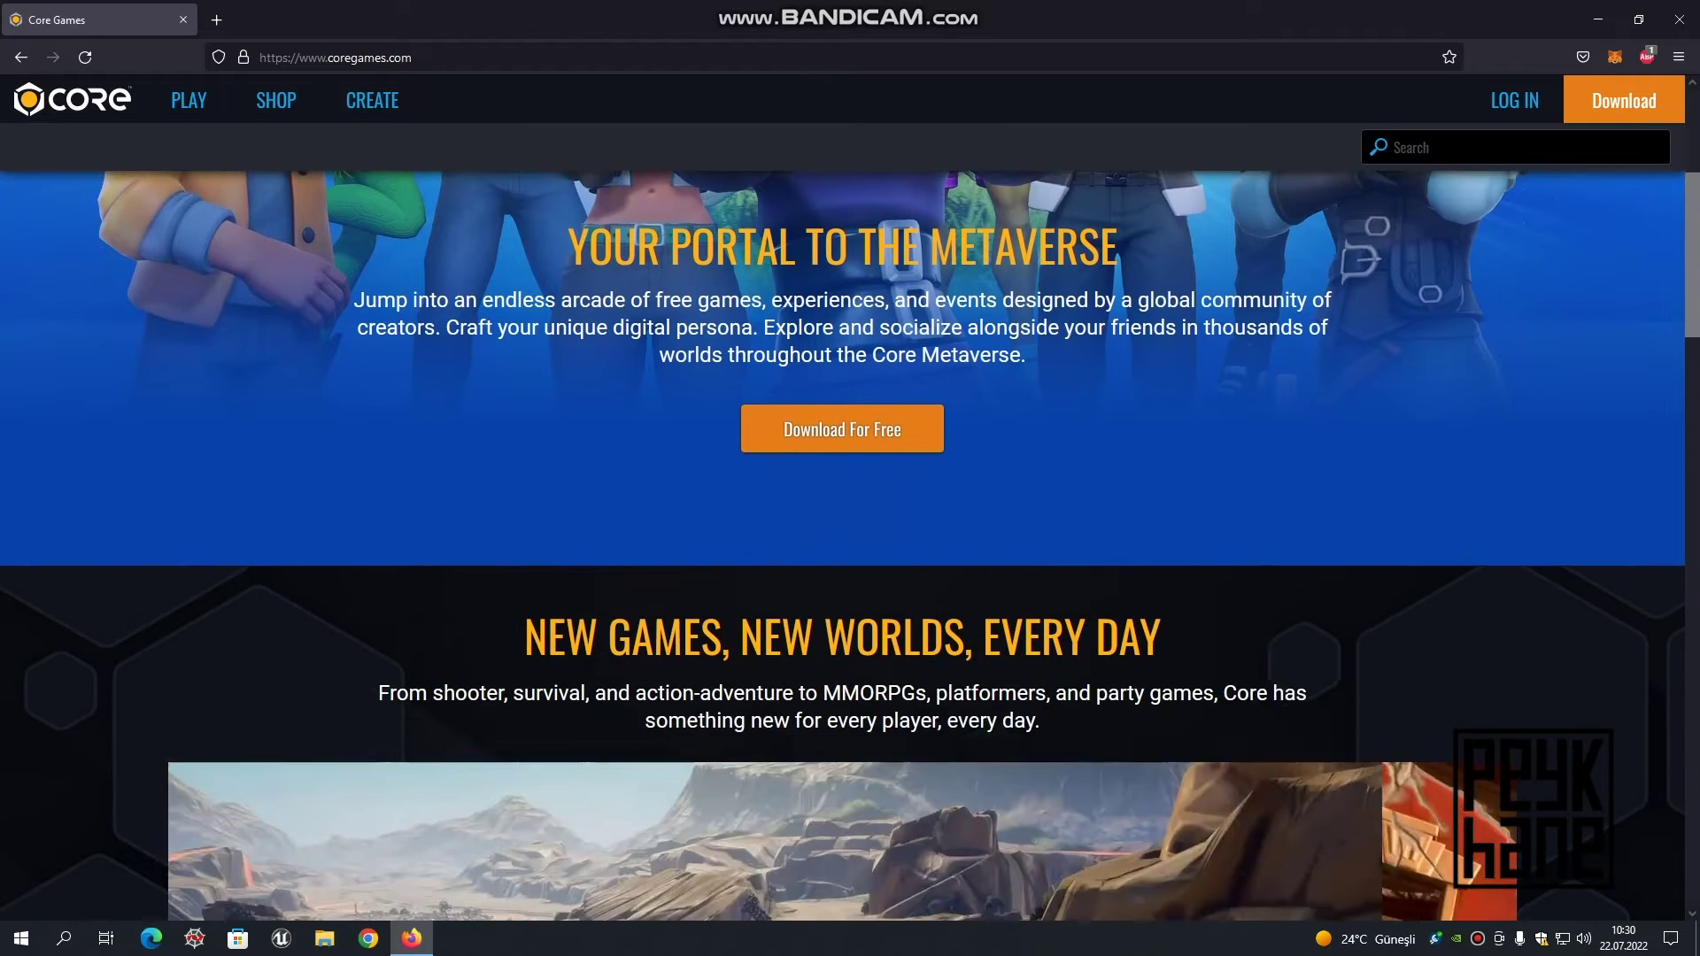
scroll(850, 546, down, 2)
scroll(850, 546, down, 2)
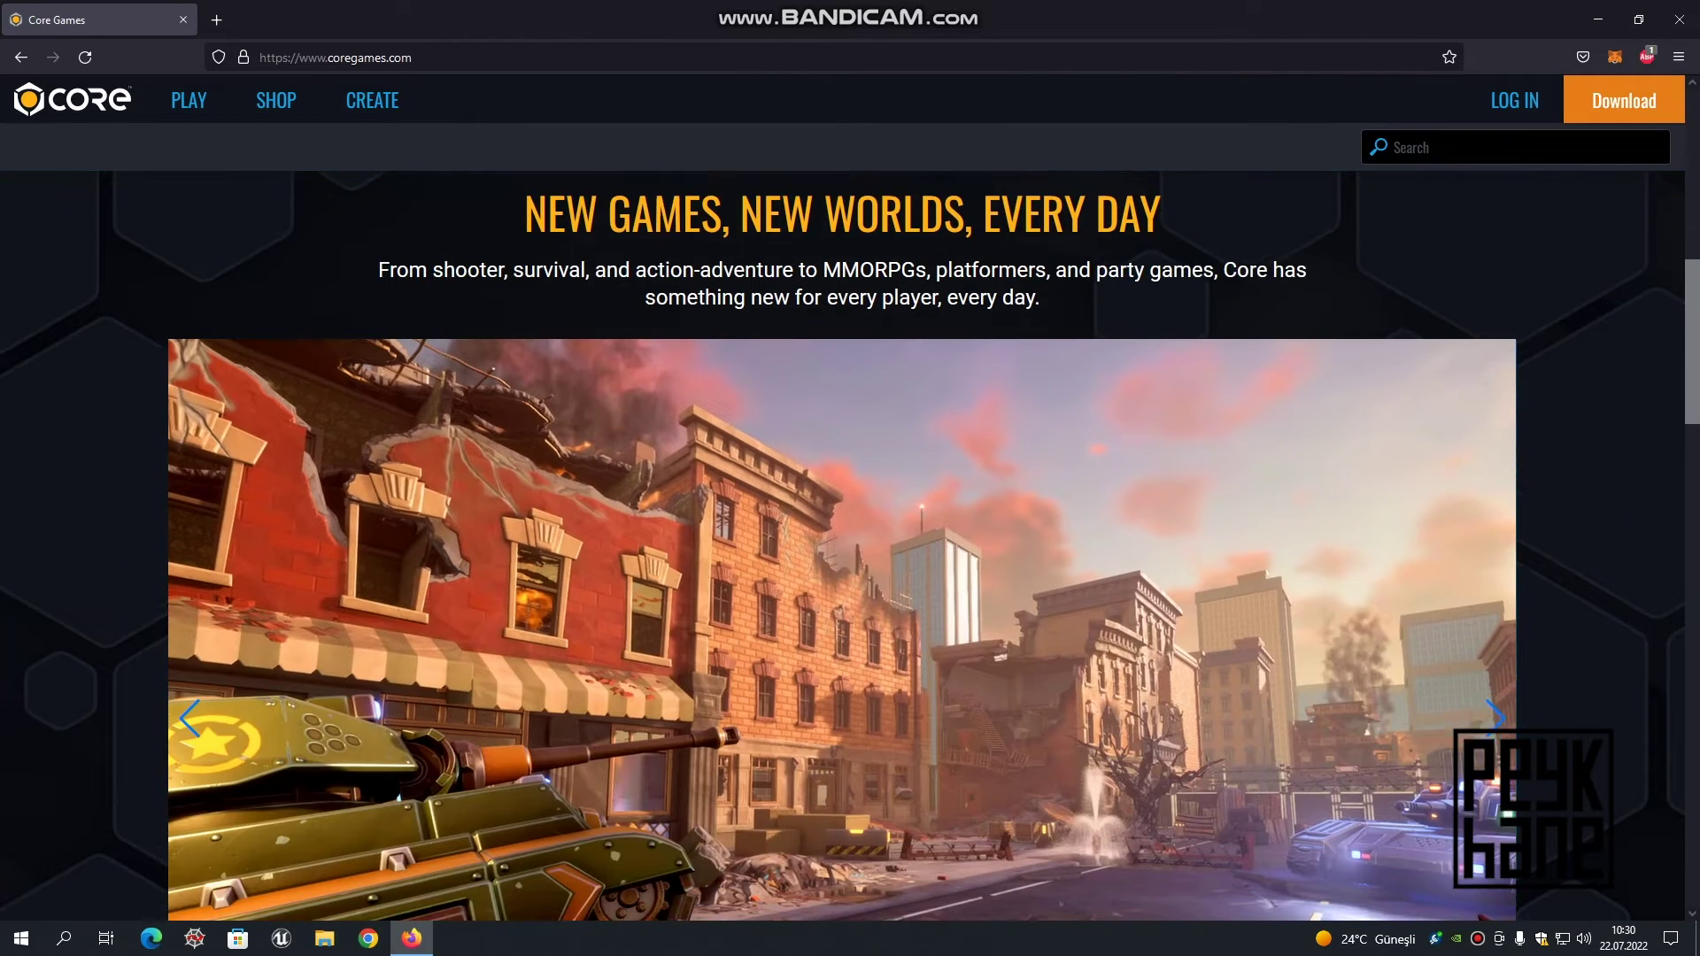
scroll(850, 546, down, 1)
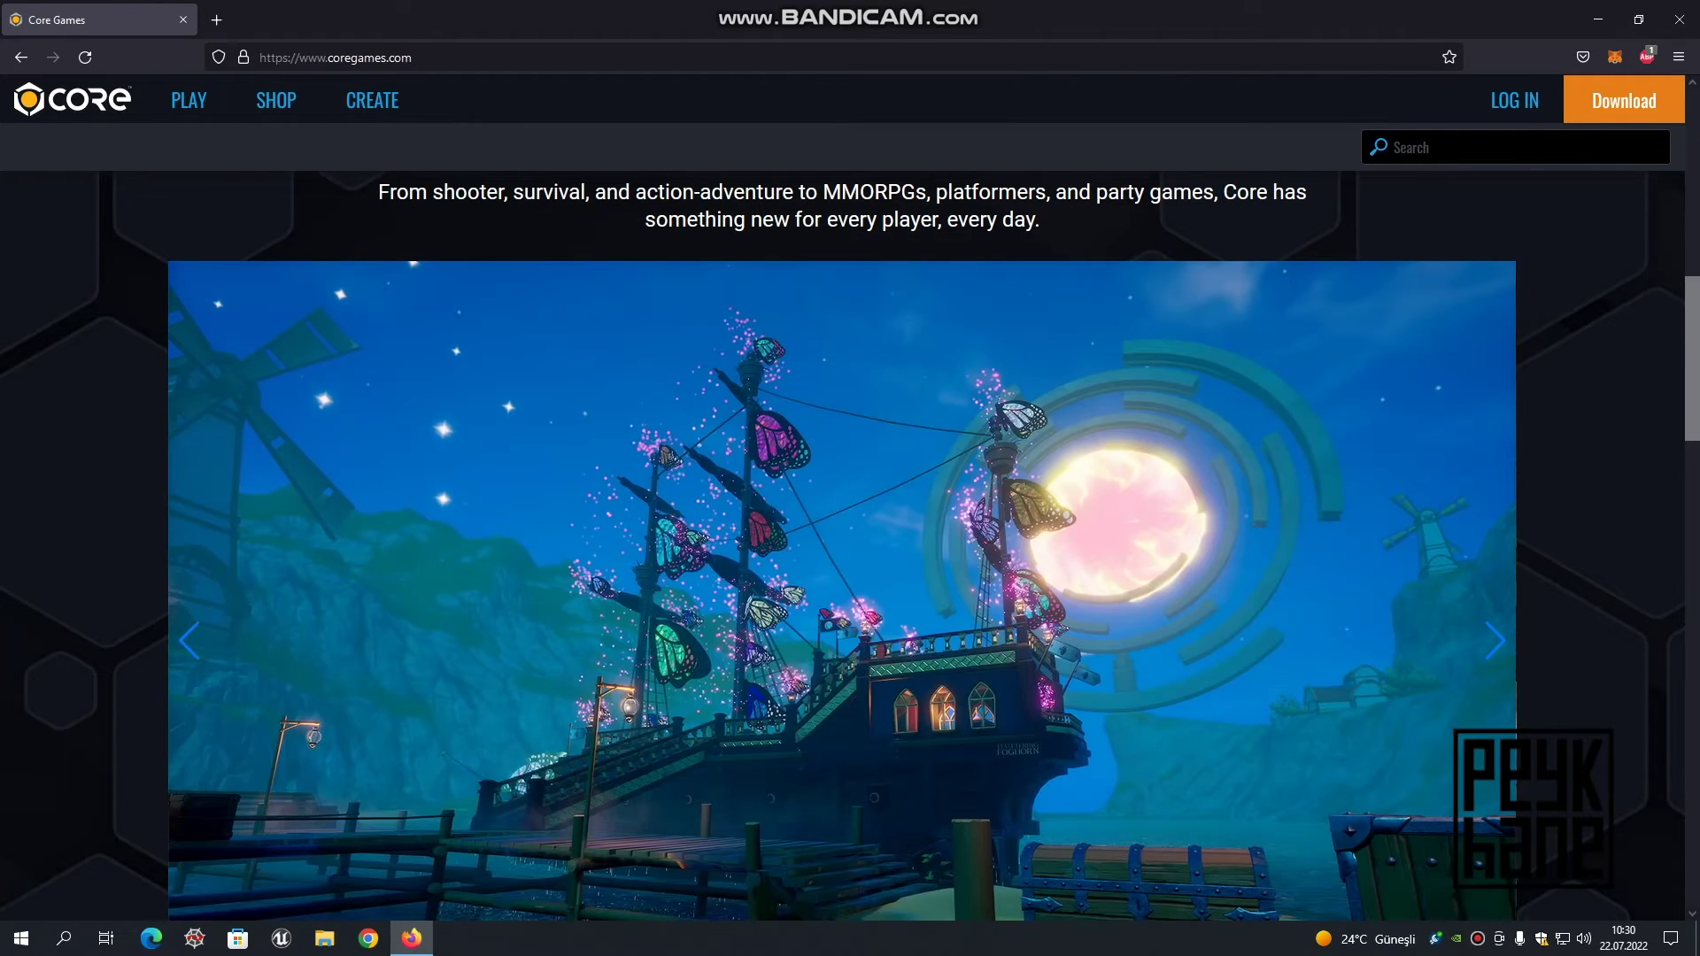
scroll(850, 545, down, 1)
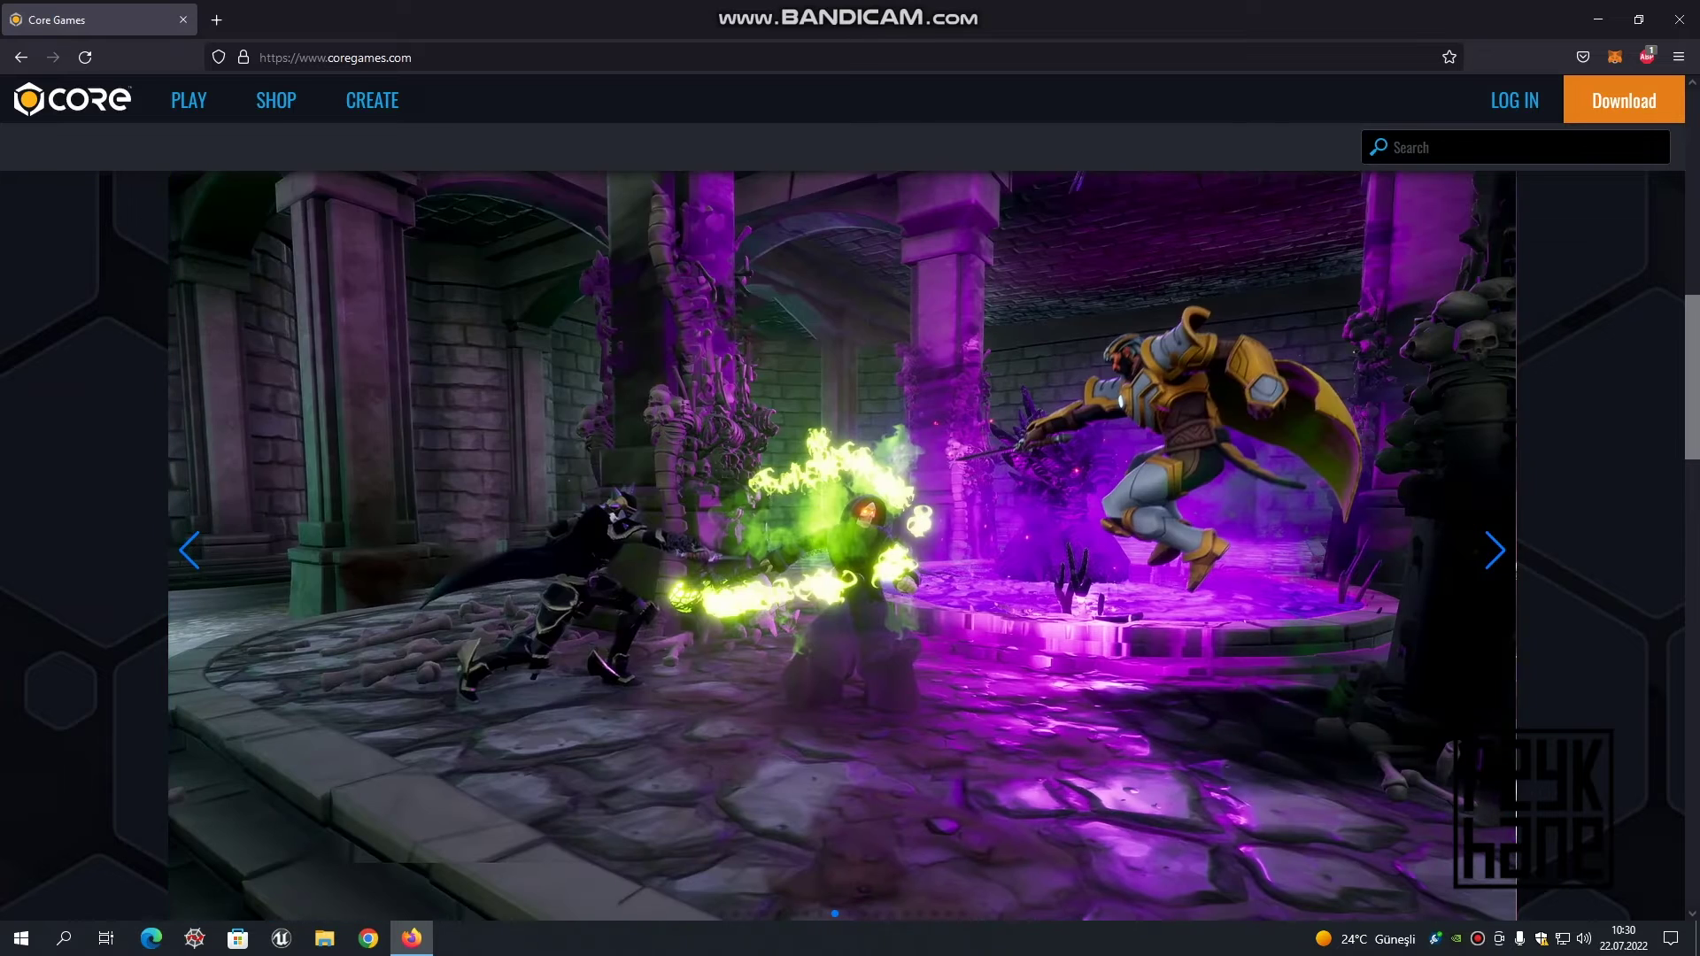
scroll(850, 546, down, 1)
scroll(850, 545, down, 2)
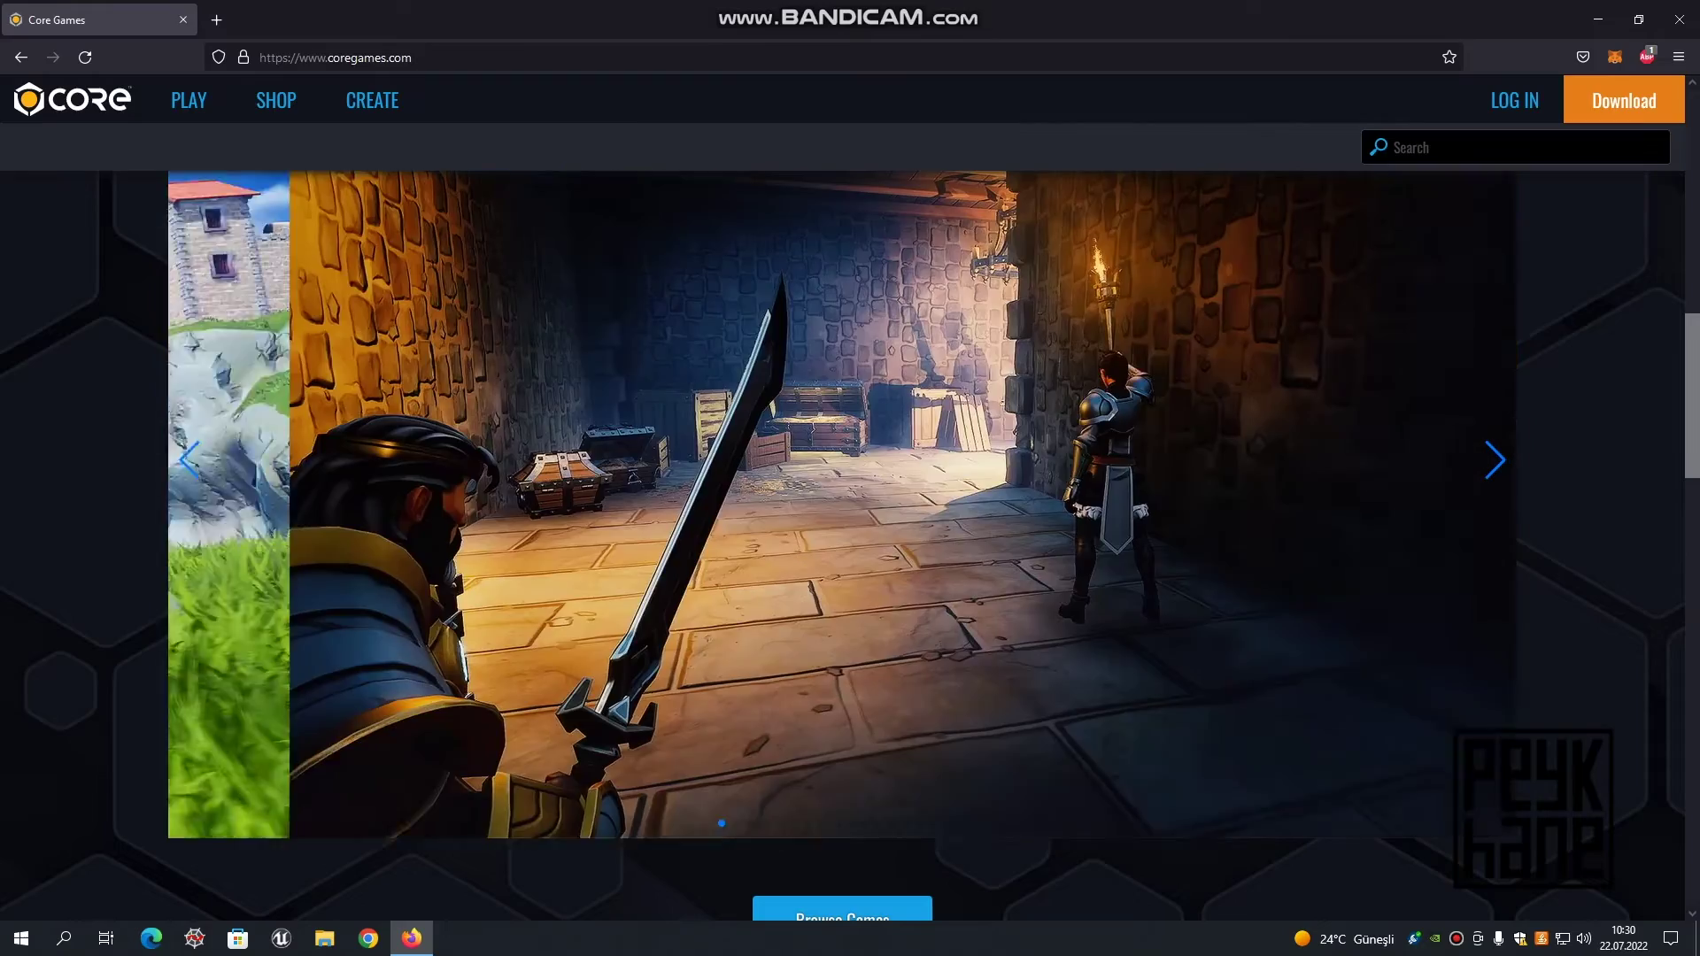
Scroll past Browse Games, Who Will You Be and the NFT sections to Create, Publish & Earn
scroll(850, 531, down, 2)
scroll(850, 531, up, 2)
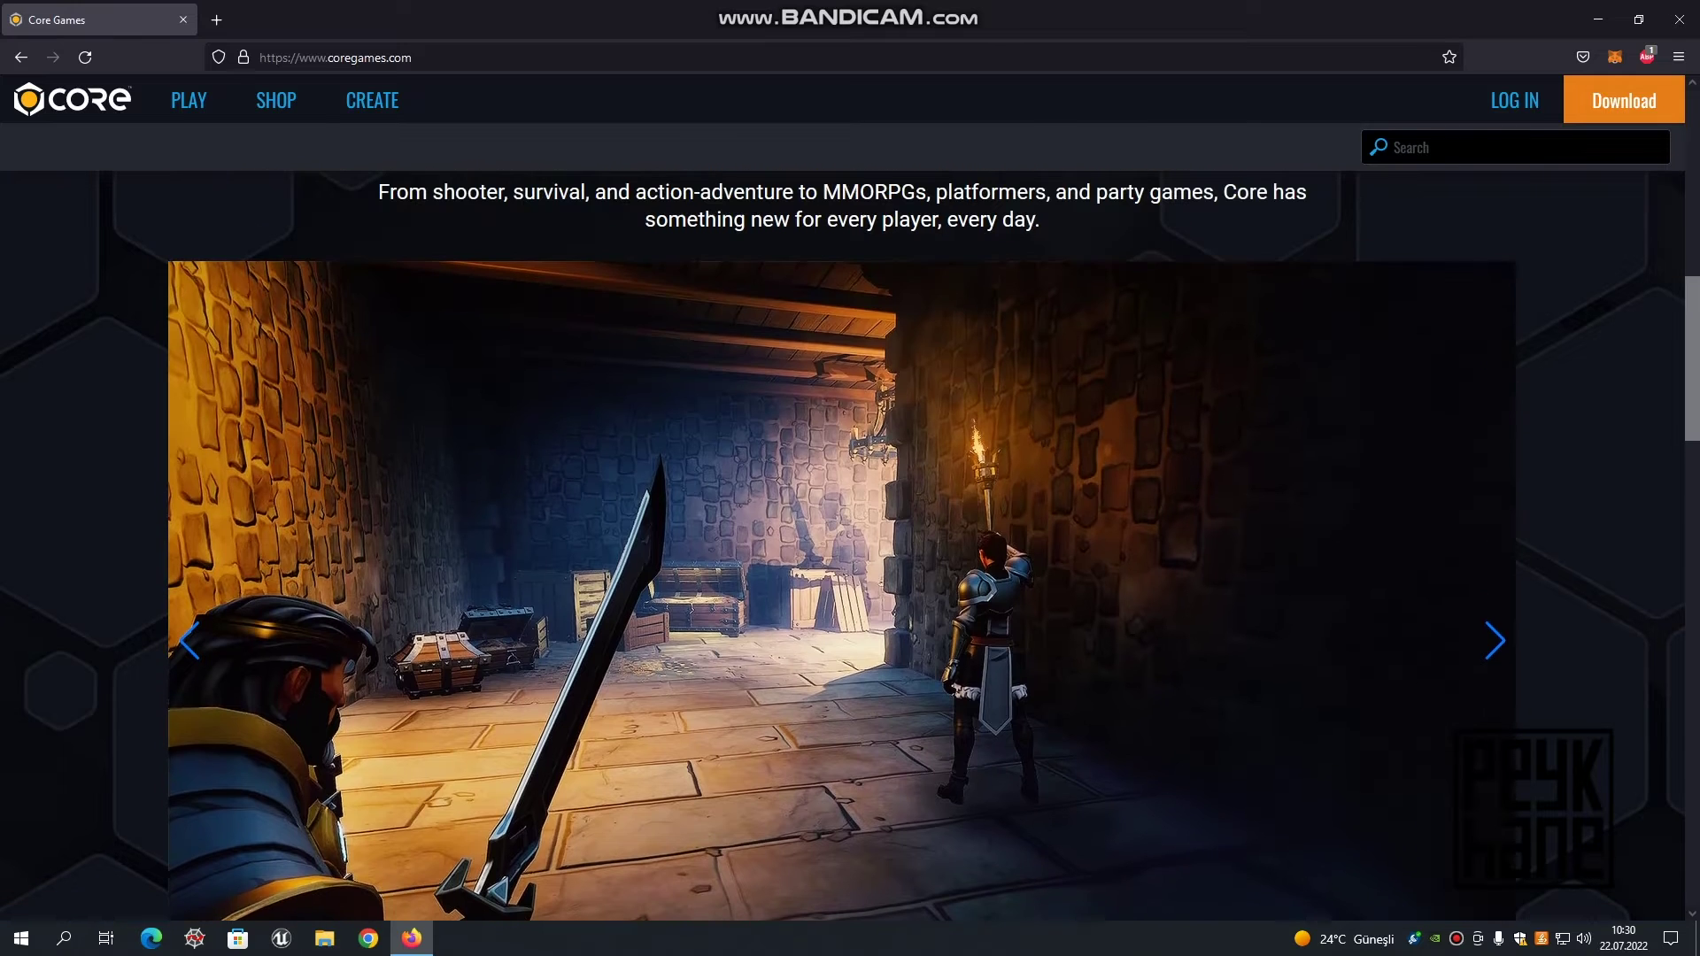
scroll(850, 531, down, 2)
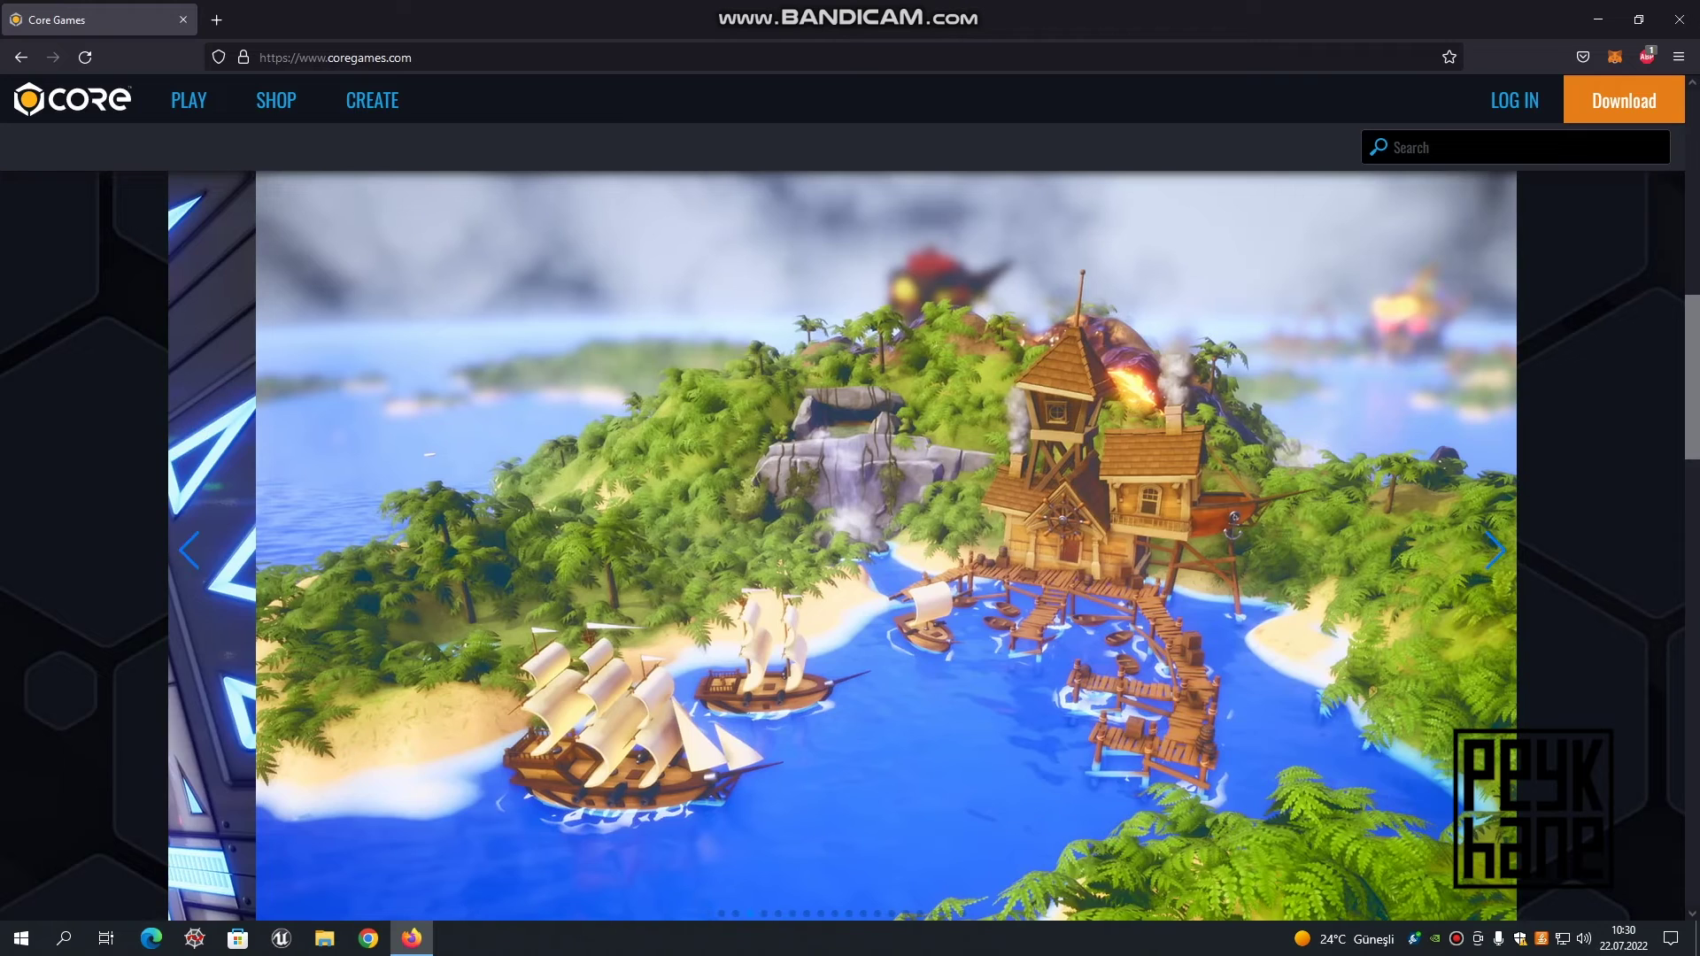
scroll(851, 532, down, 3)
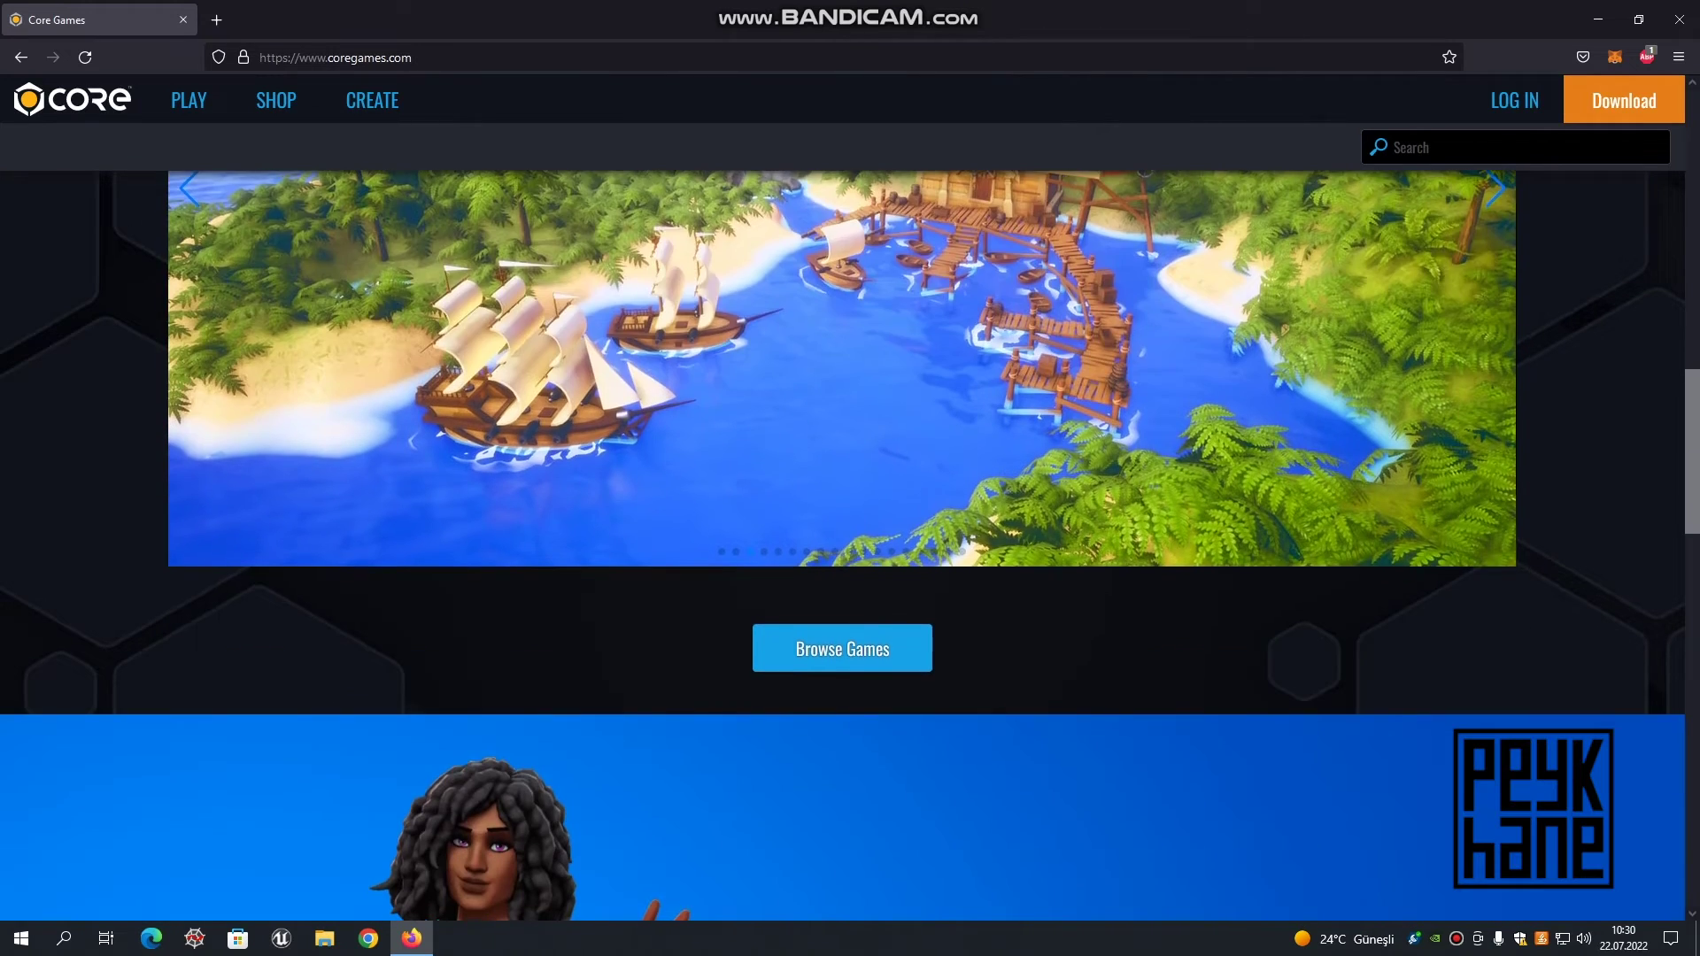
scroll(850, 532, down, 4)
scroll(850, 531, down, 3)
scroll(850, 532, up, 1)
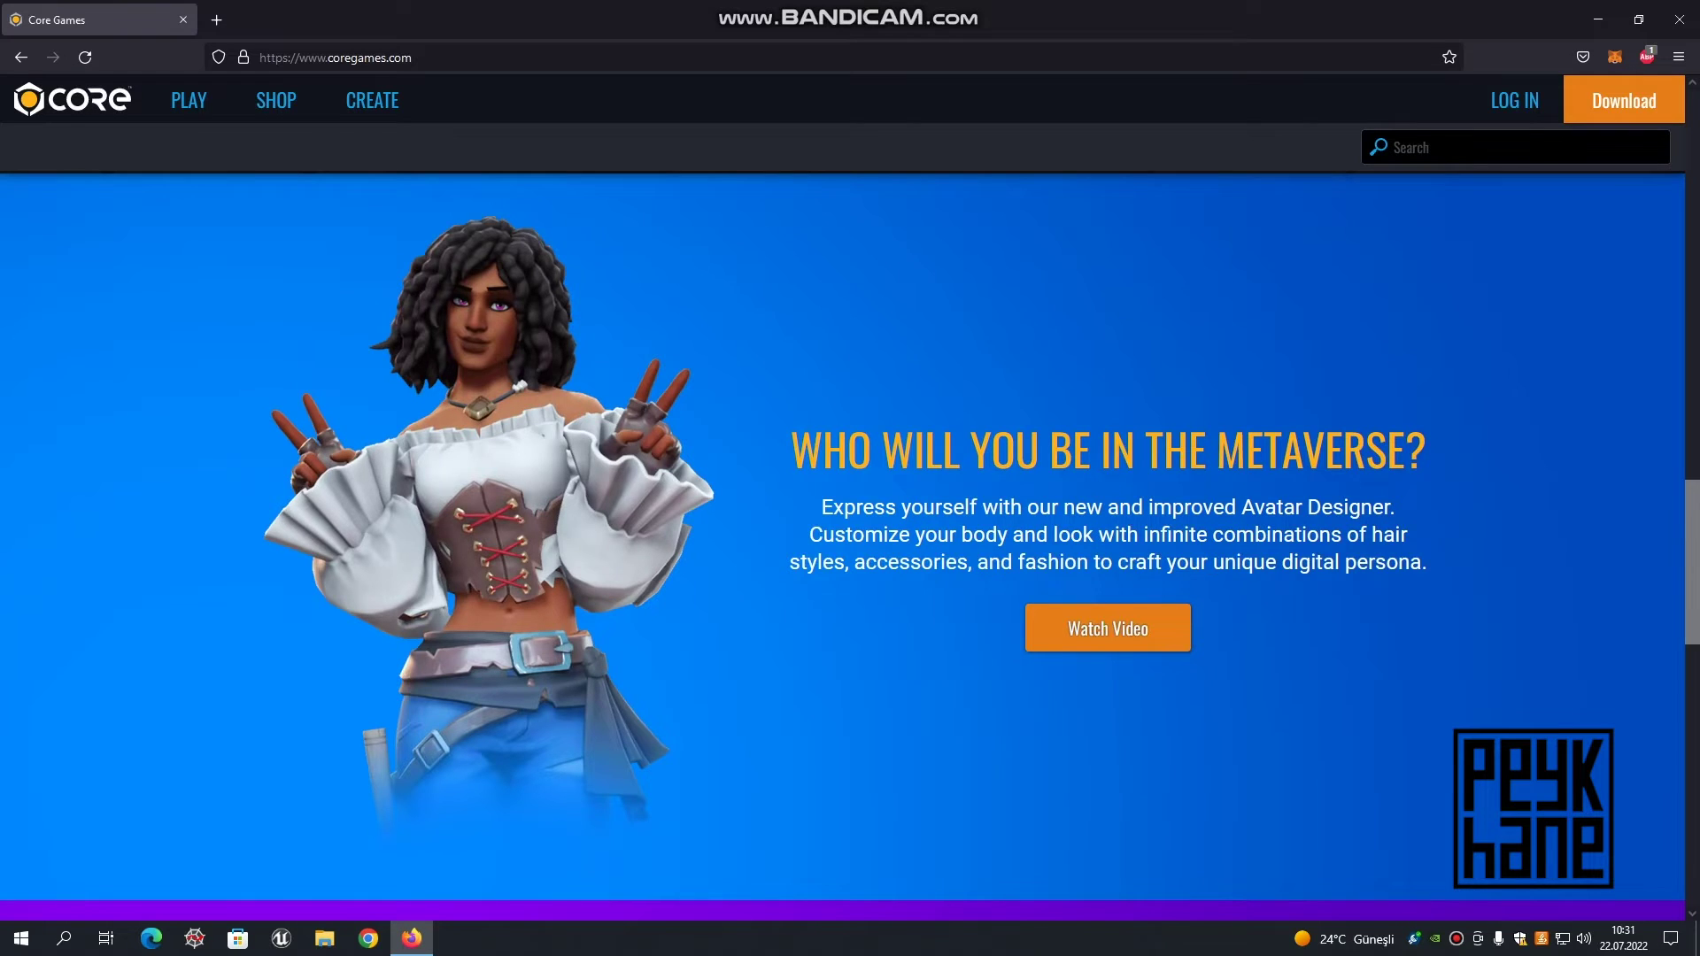
scroll(842, 545, down, 5)
scroll(842, 546, down, 2)
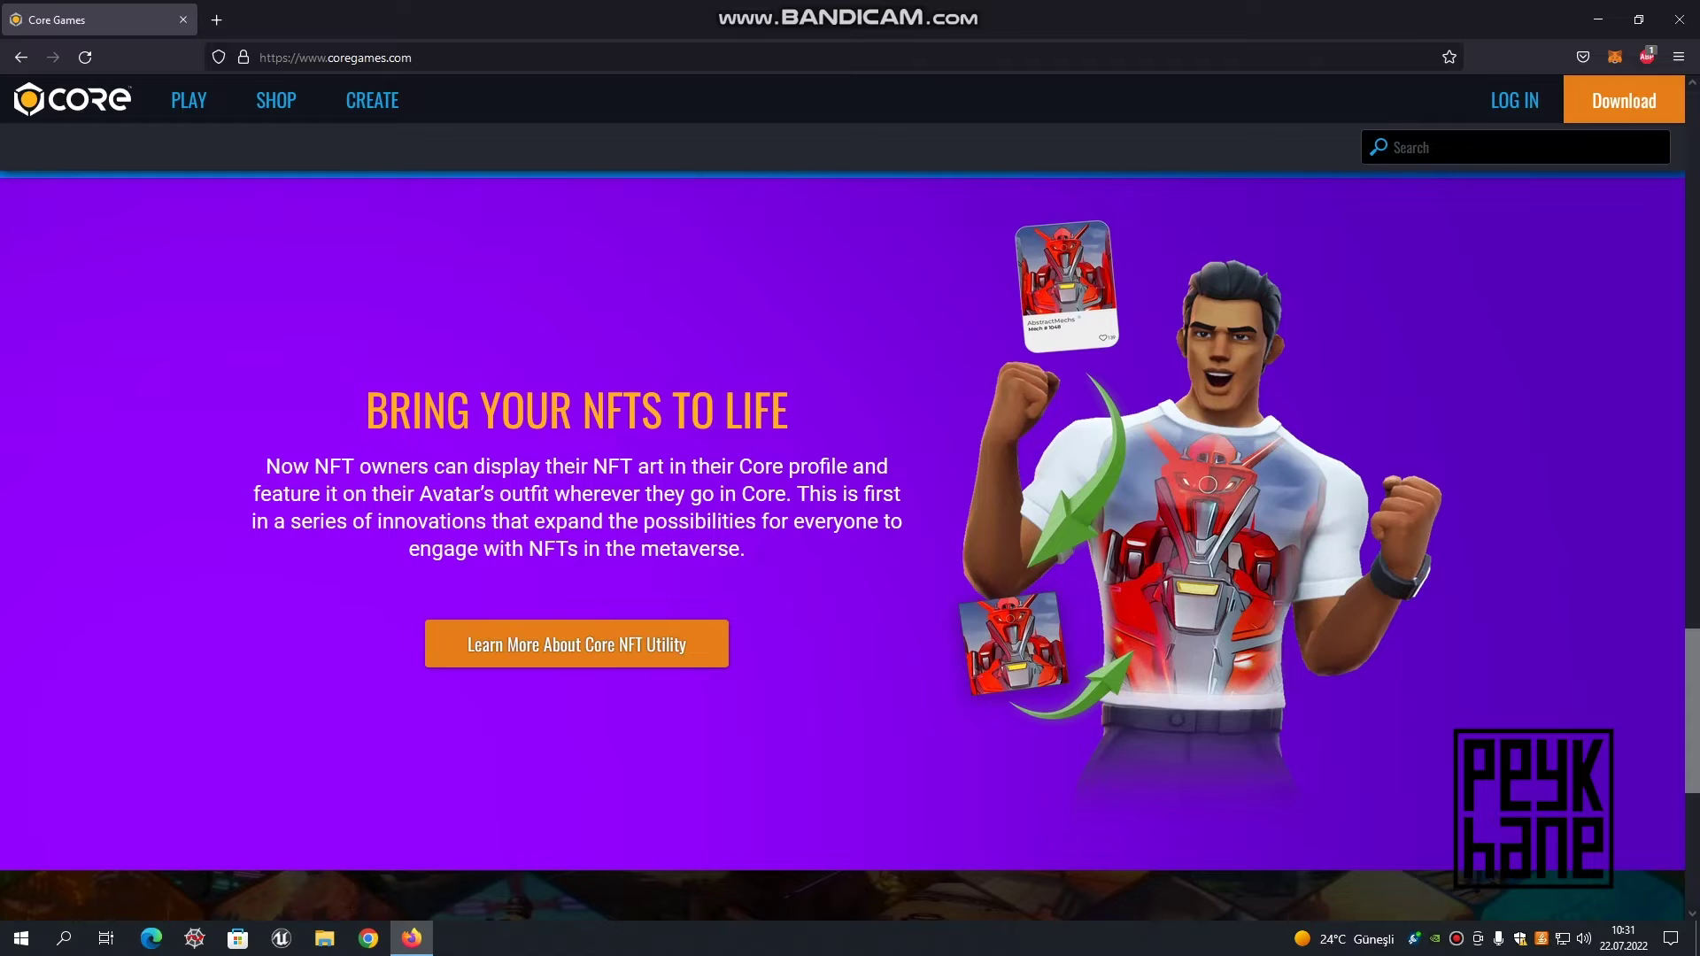
scroll(850, 546, down, 6)
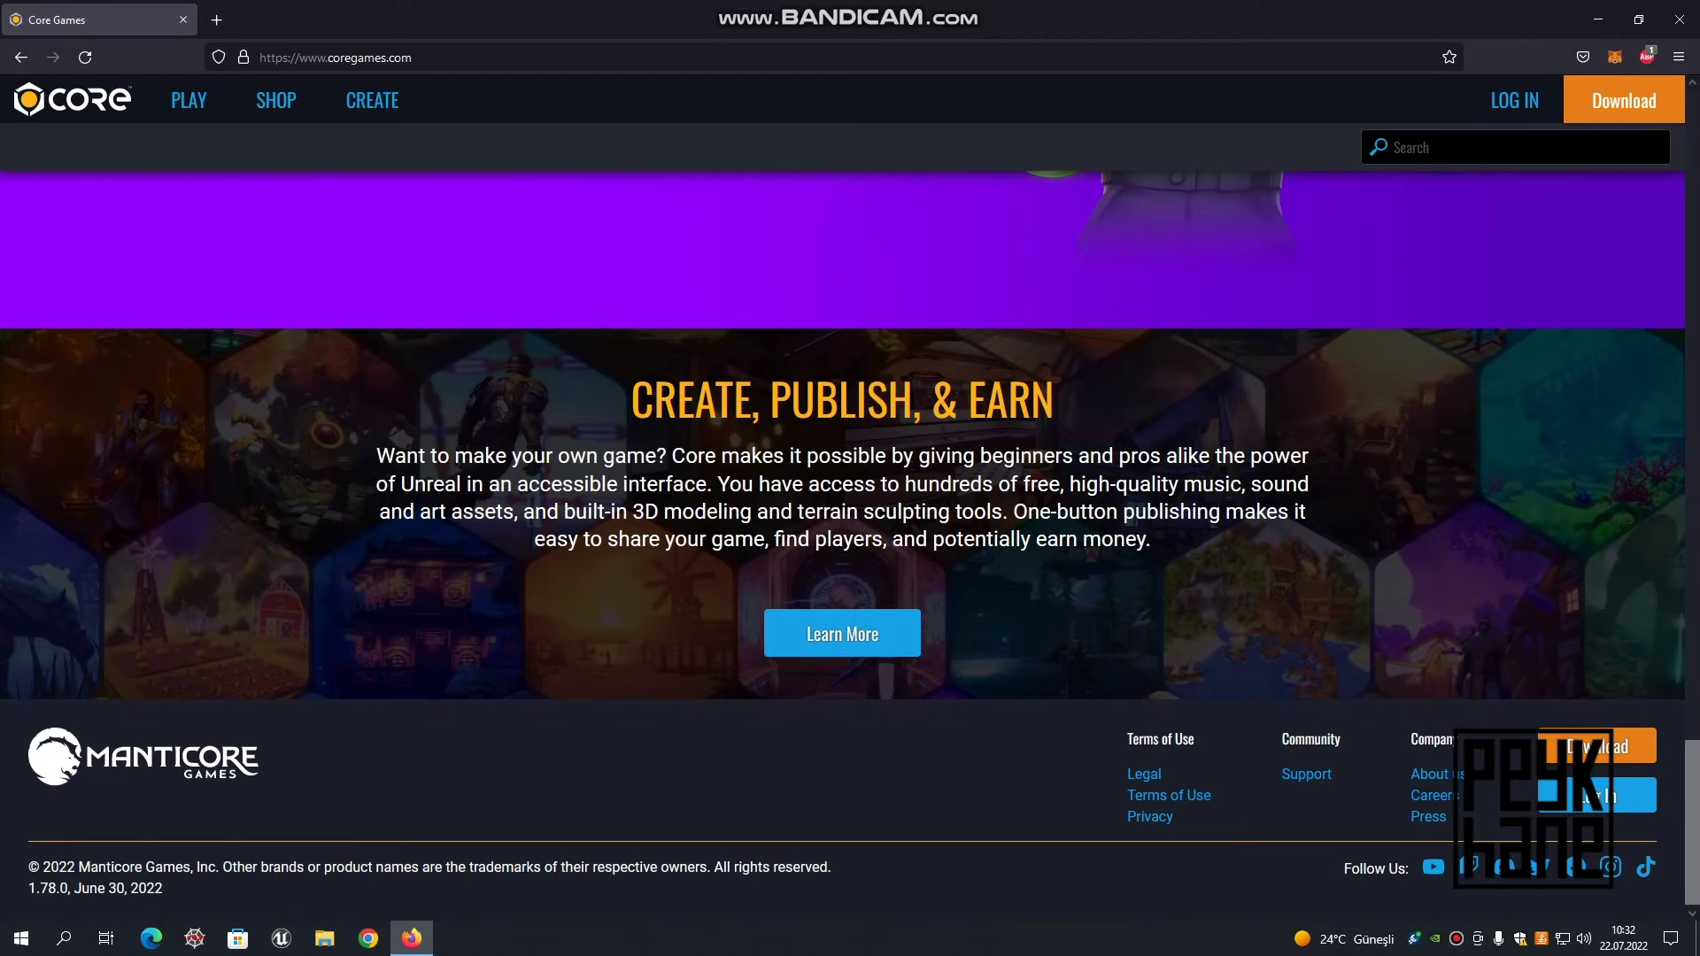
Scroll back to the homepage hero and go to the Core download page
scroll(850, 545, up, 4)
scroll(850, 545, up, 10)
scroll(850, 546, up, 10)
scroll(850, 546, up, 10)
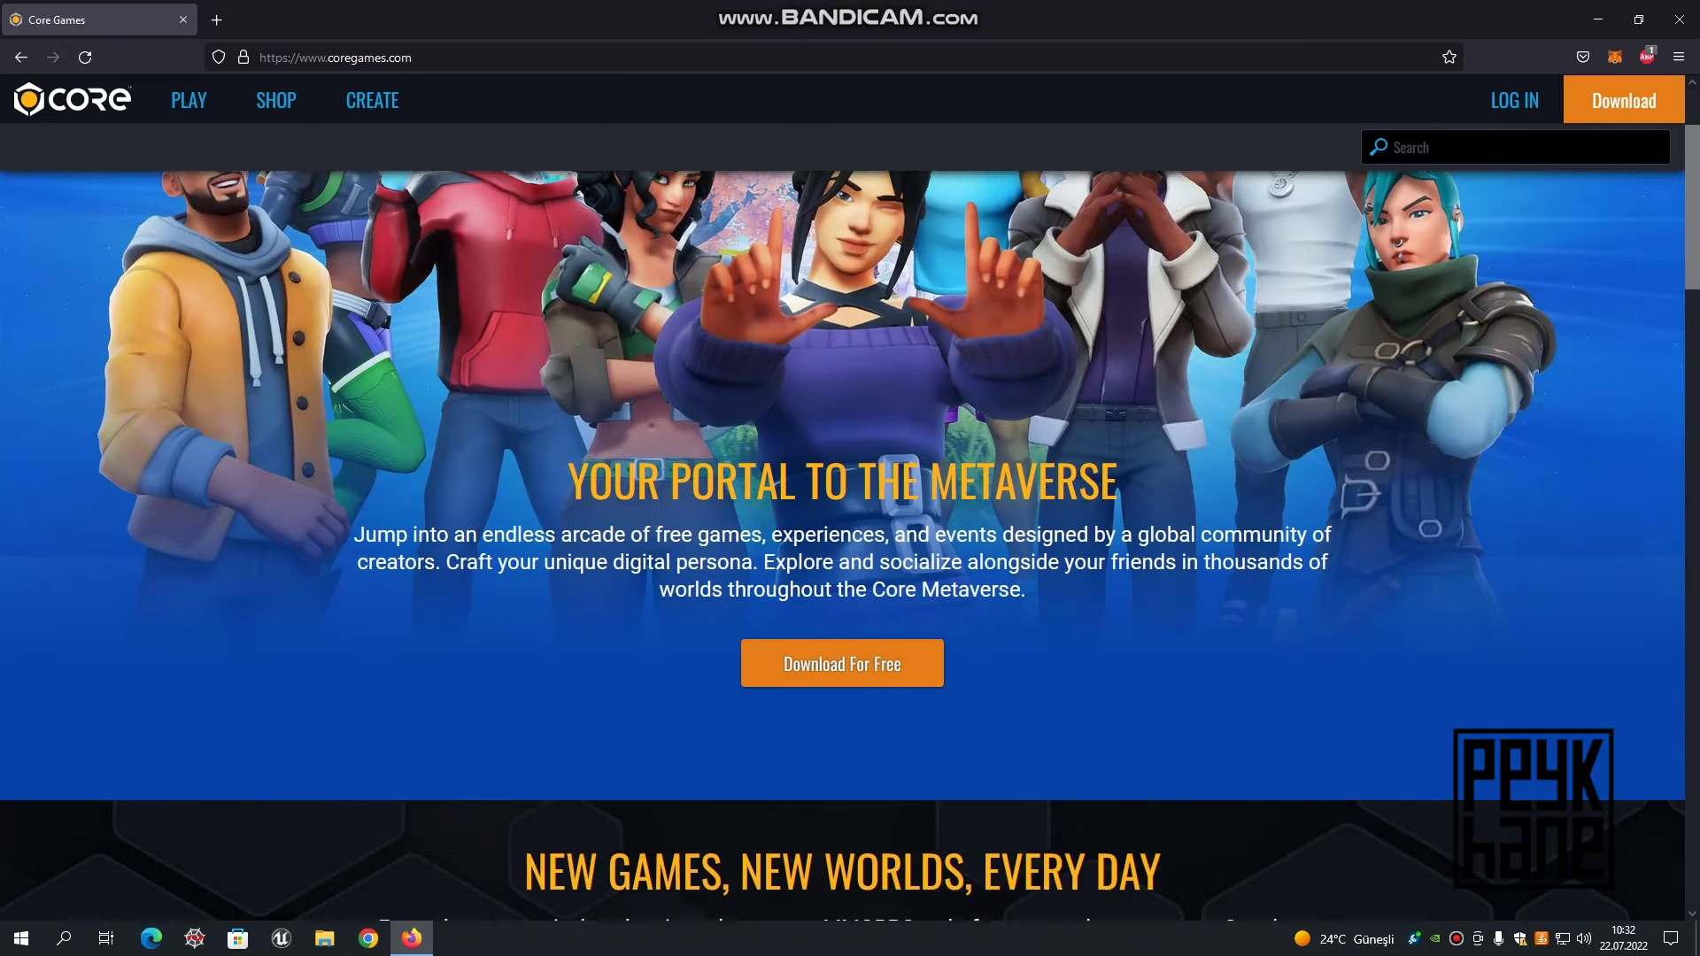
scroll(851, 532, up, 2)
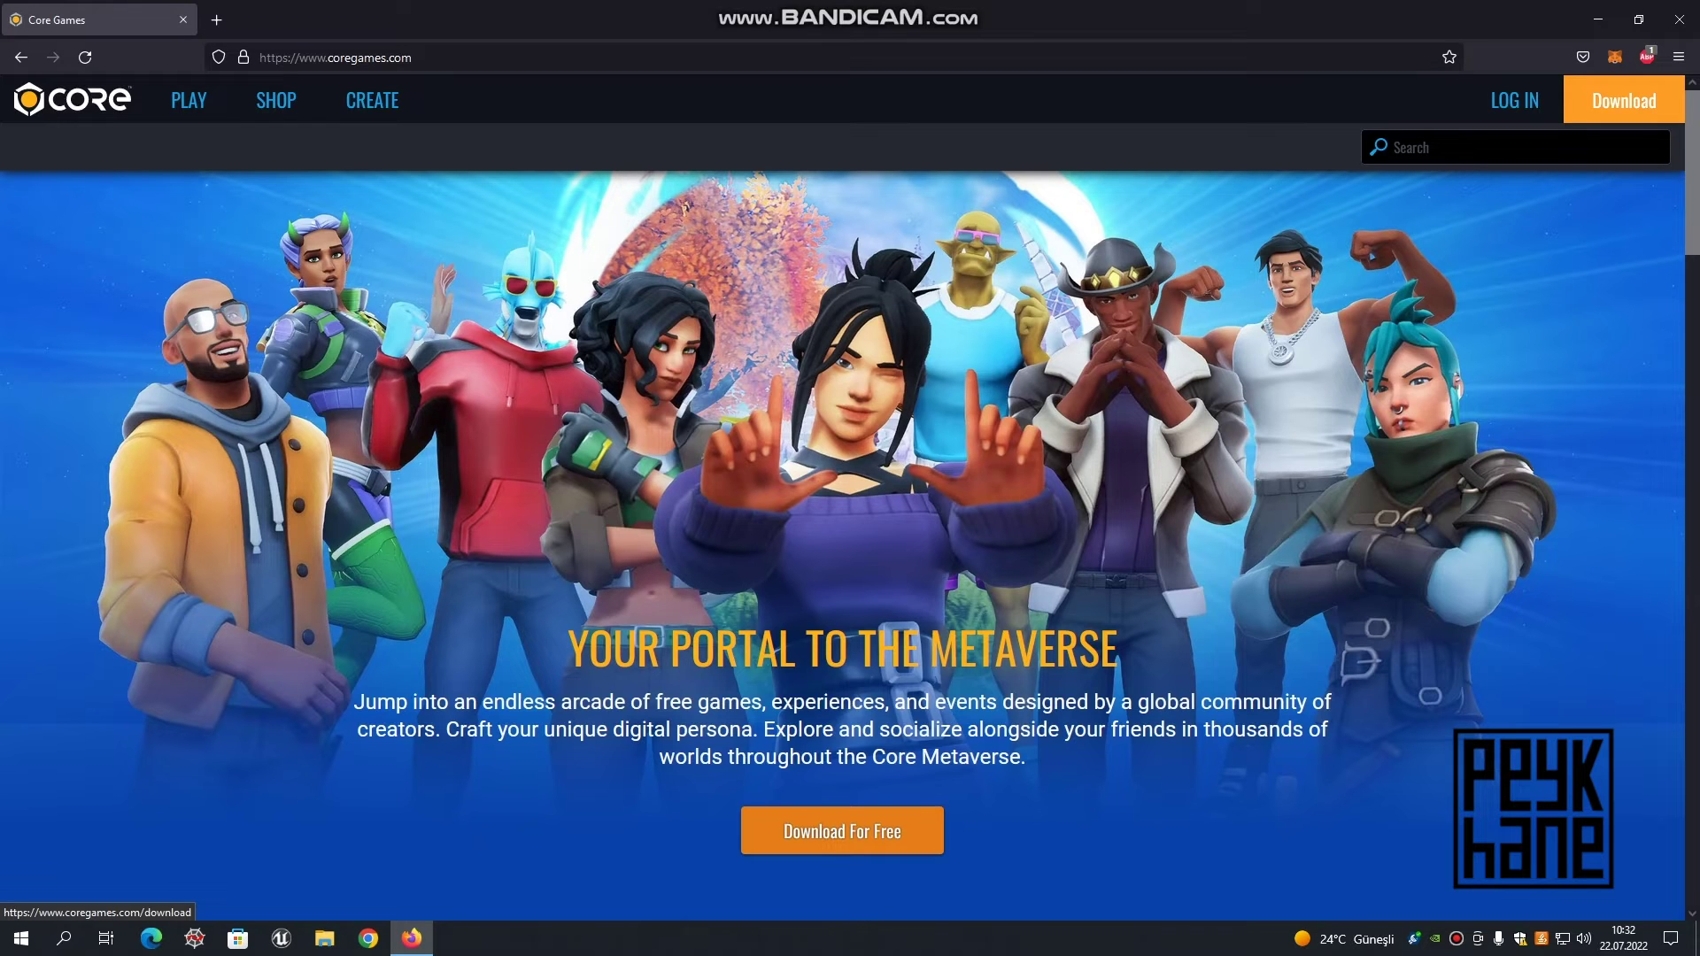
click(842, 830)
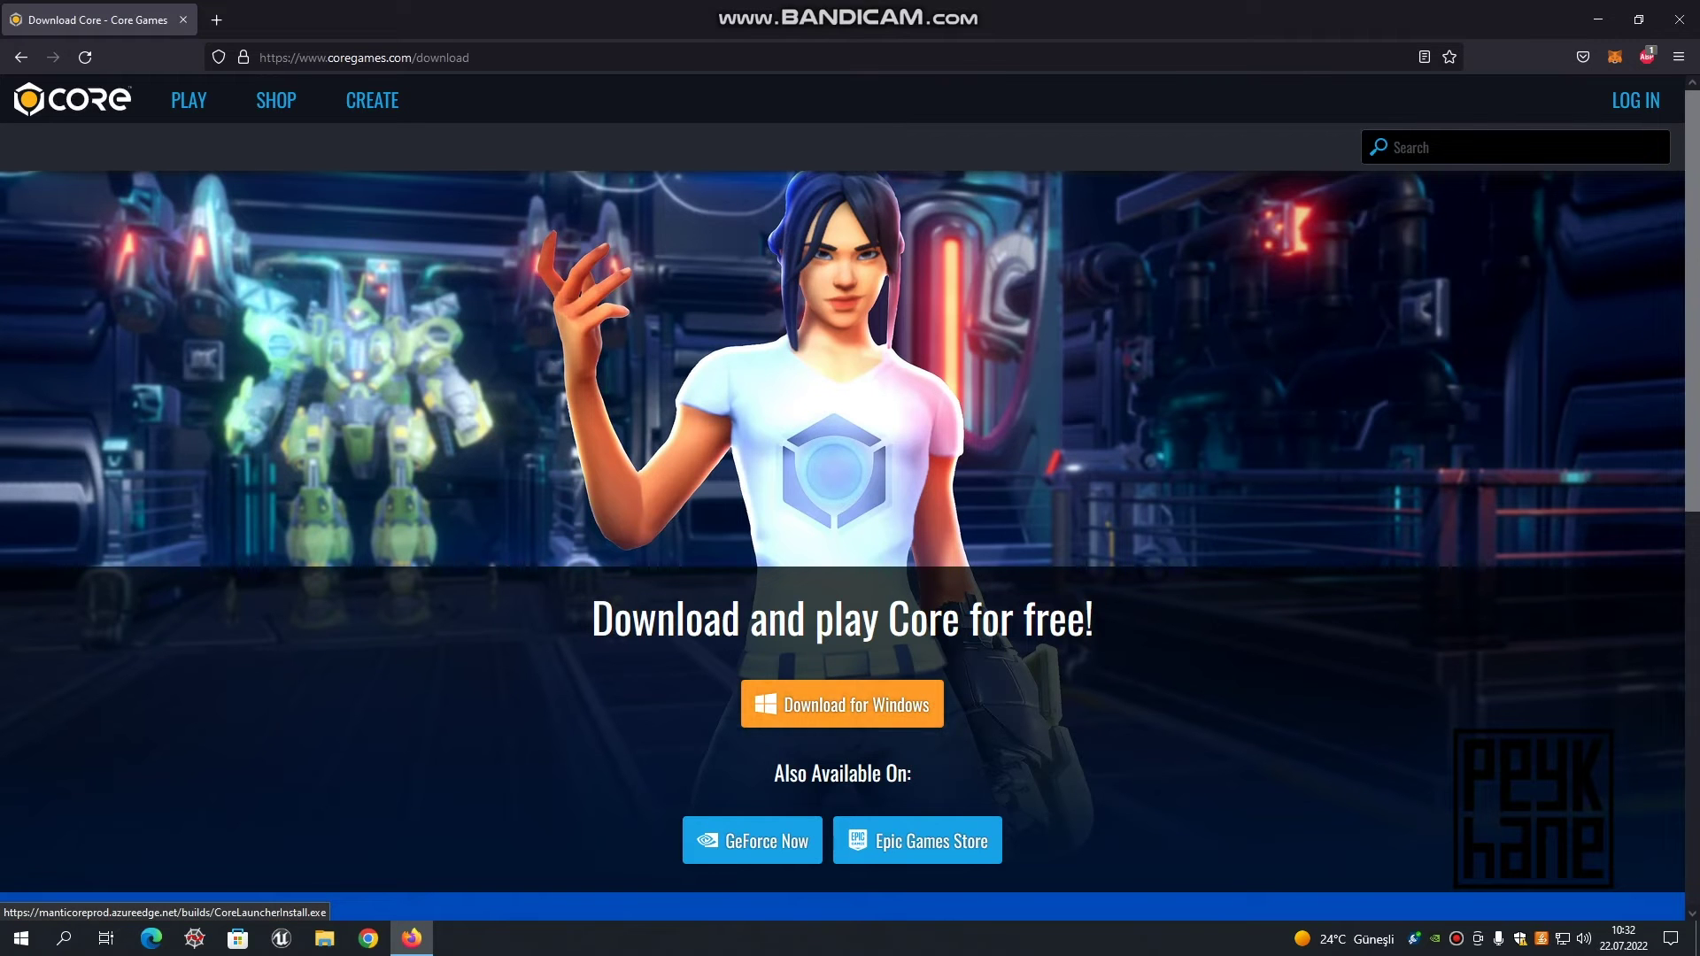
Download the Core installer for Windows and accept its terms of service
click(842, 704)
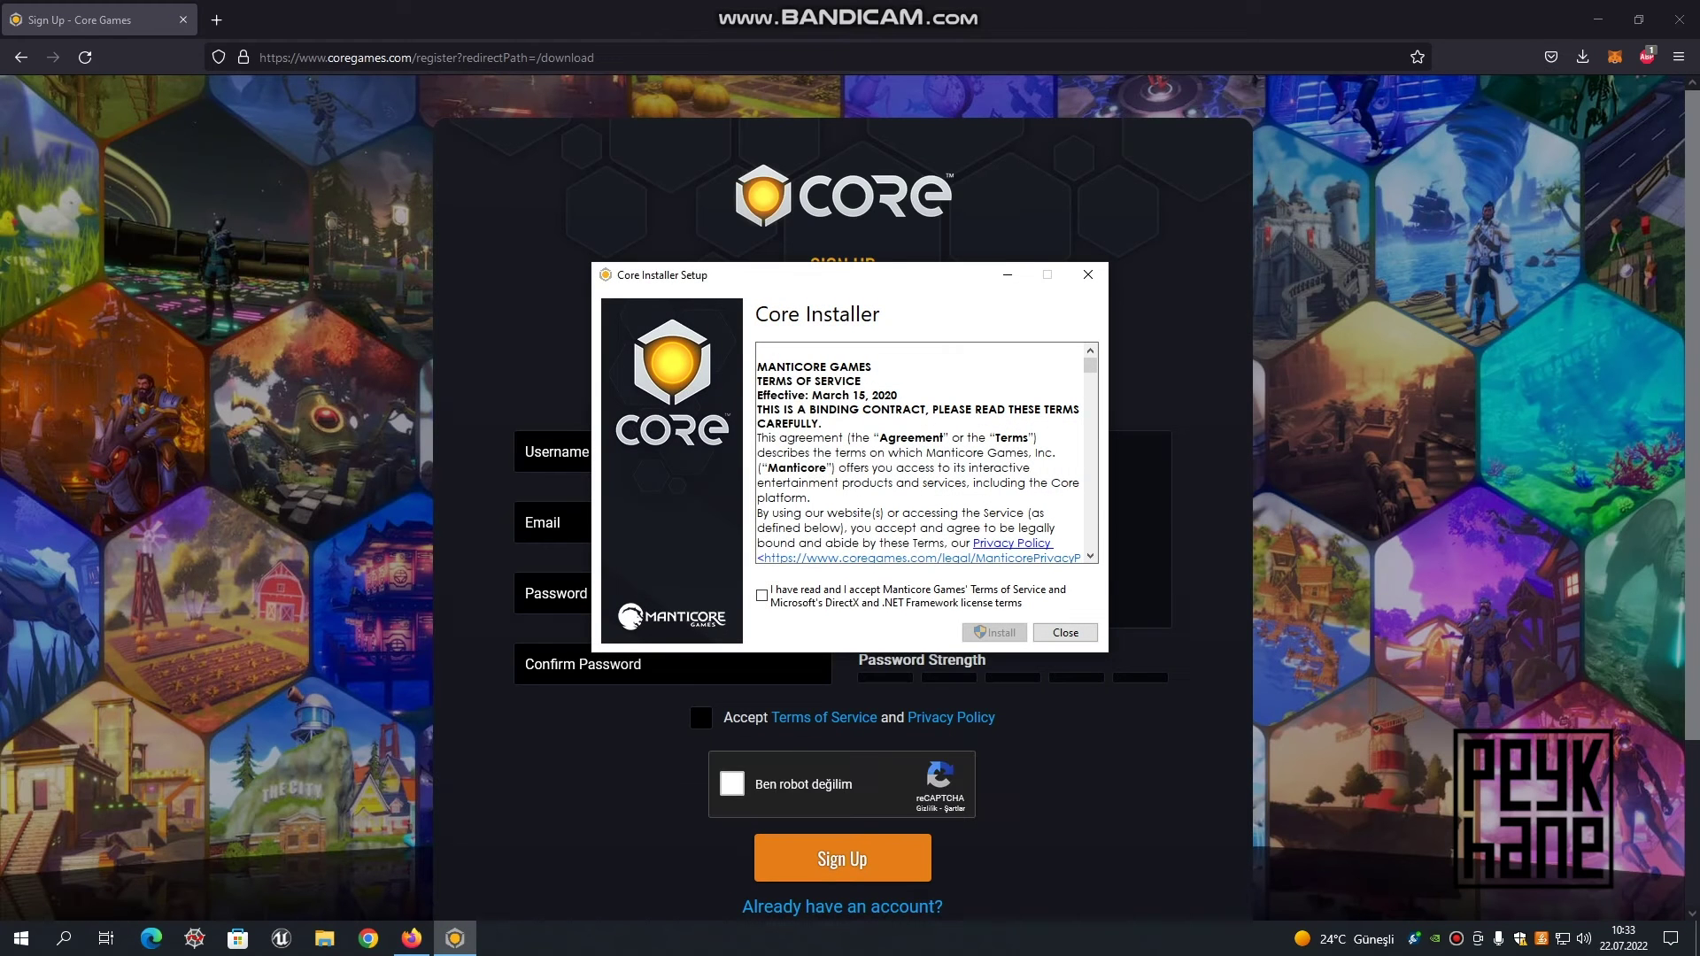
click(761, 595)
Install Core through Core Setup, keeping the default install location
click(996, 632)
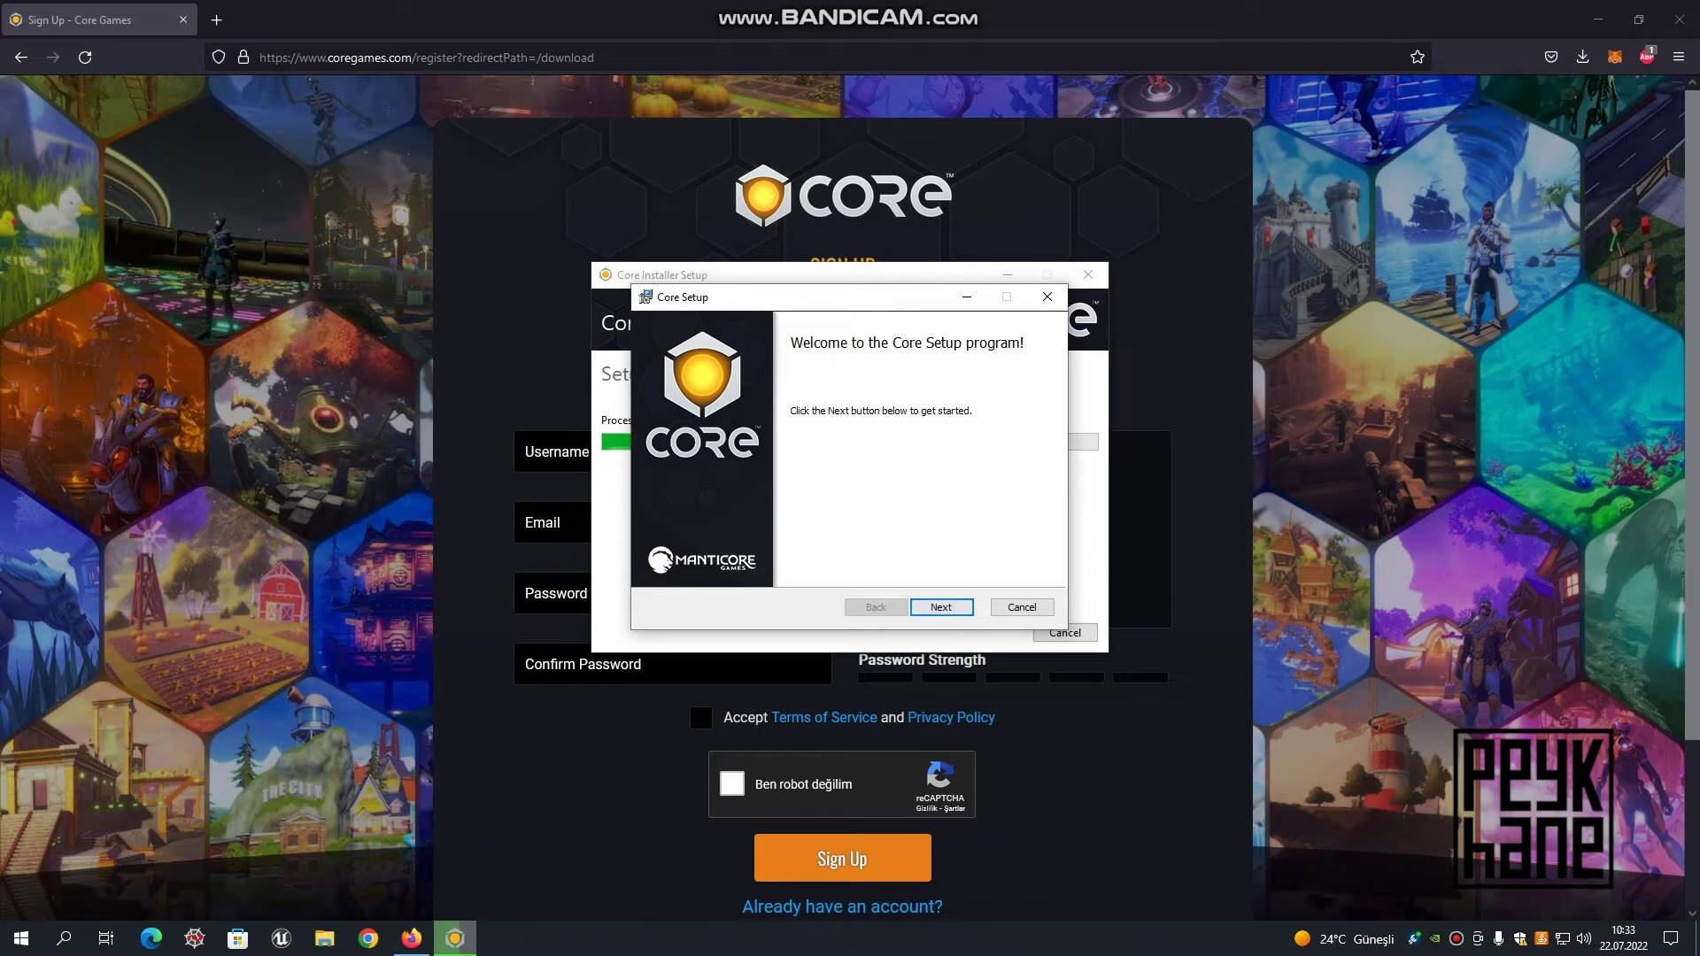
click(942, 607)
key(Return)
key(Return)
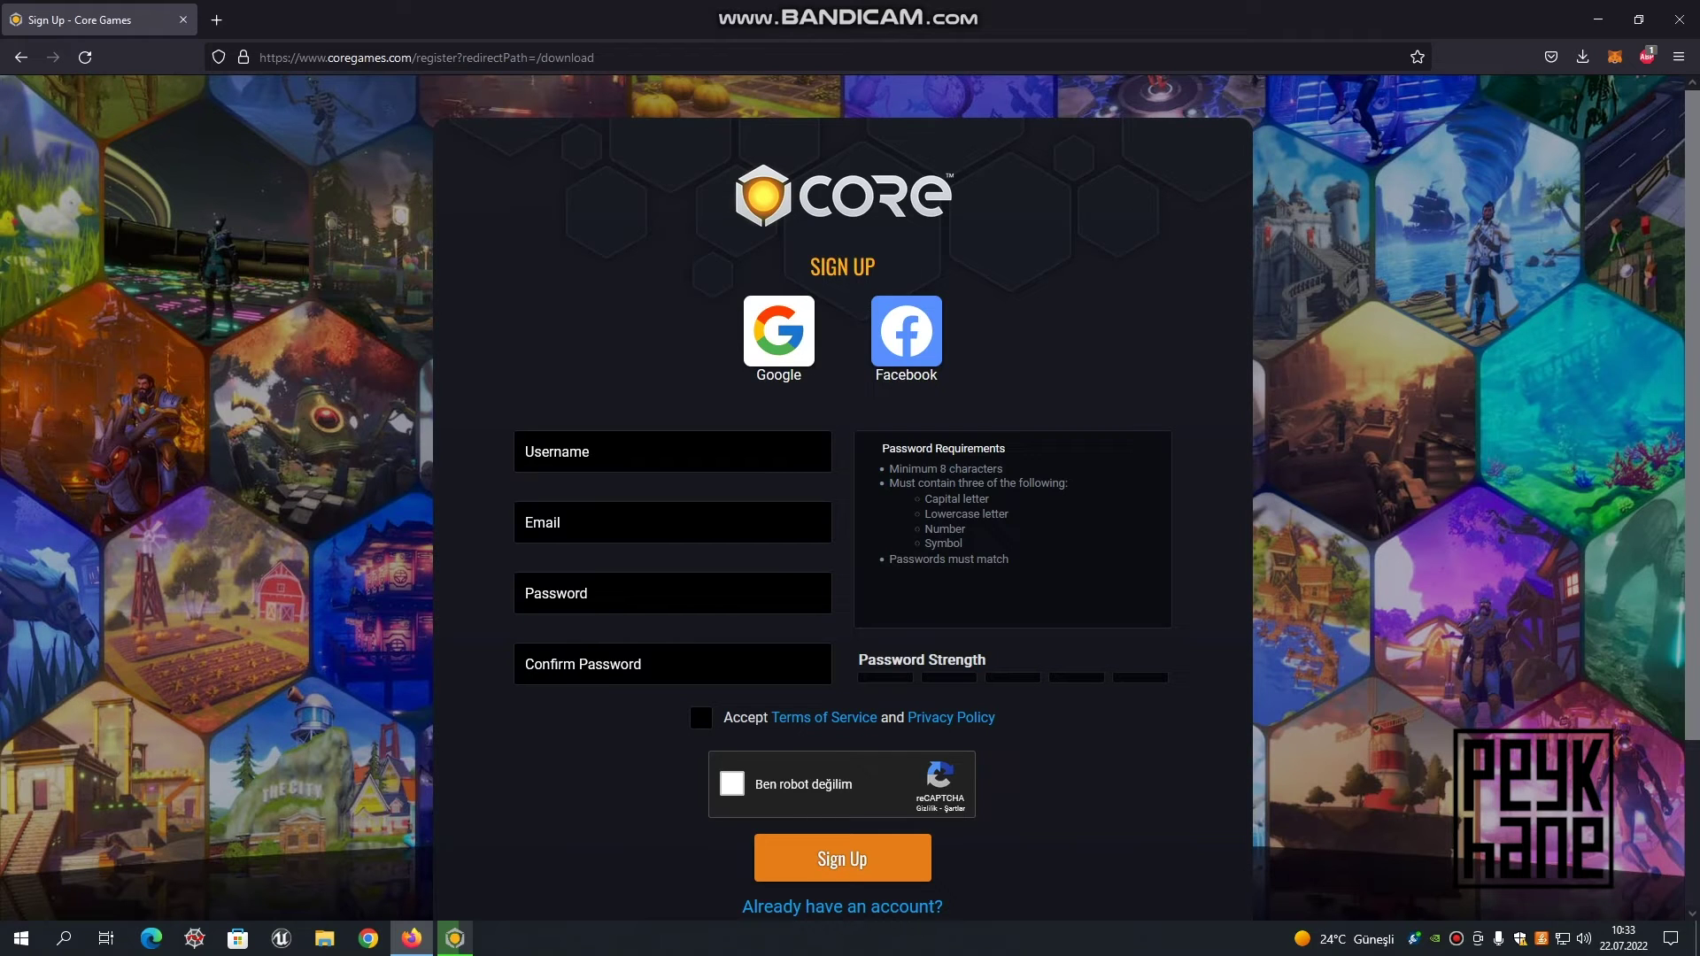
Enter the account username and e-mail address in the Core sign-up form
click(672, 452)
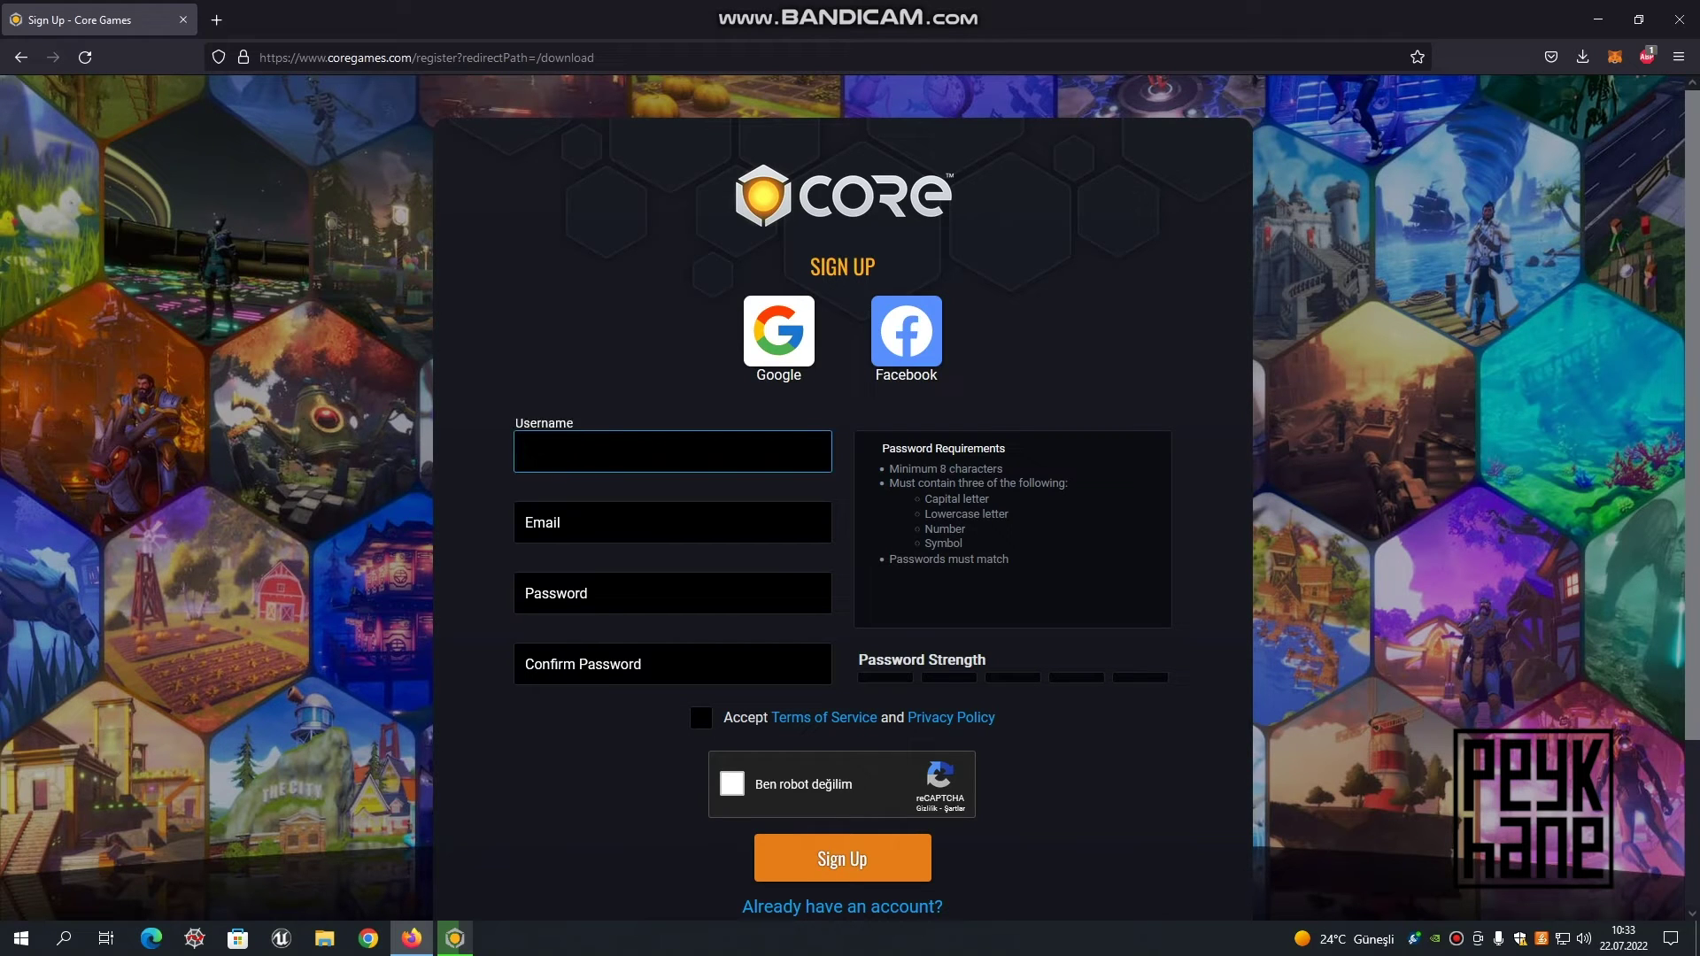
text(Peykhane)
click(672, 522)
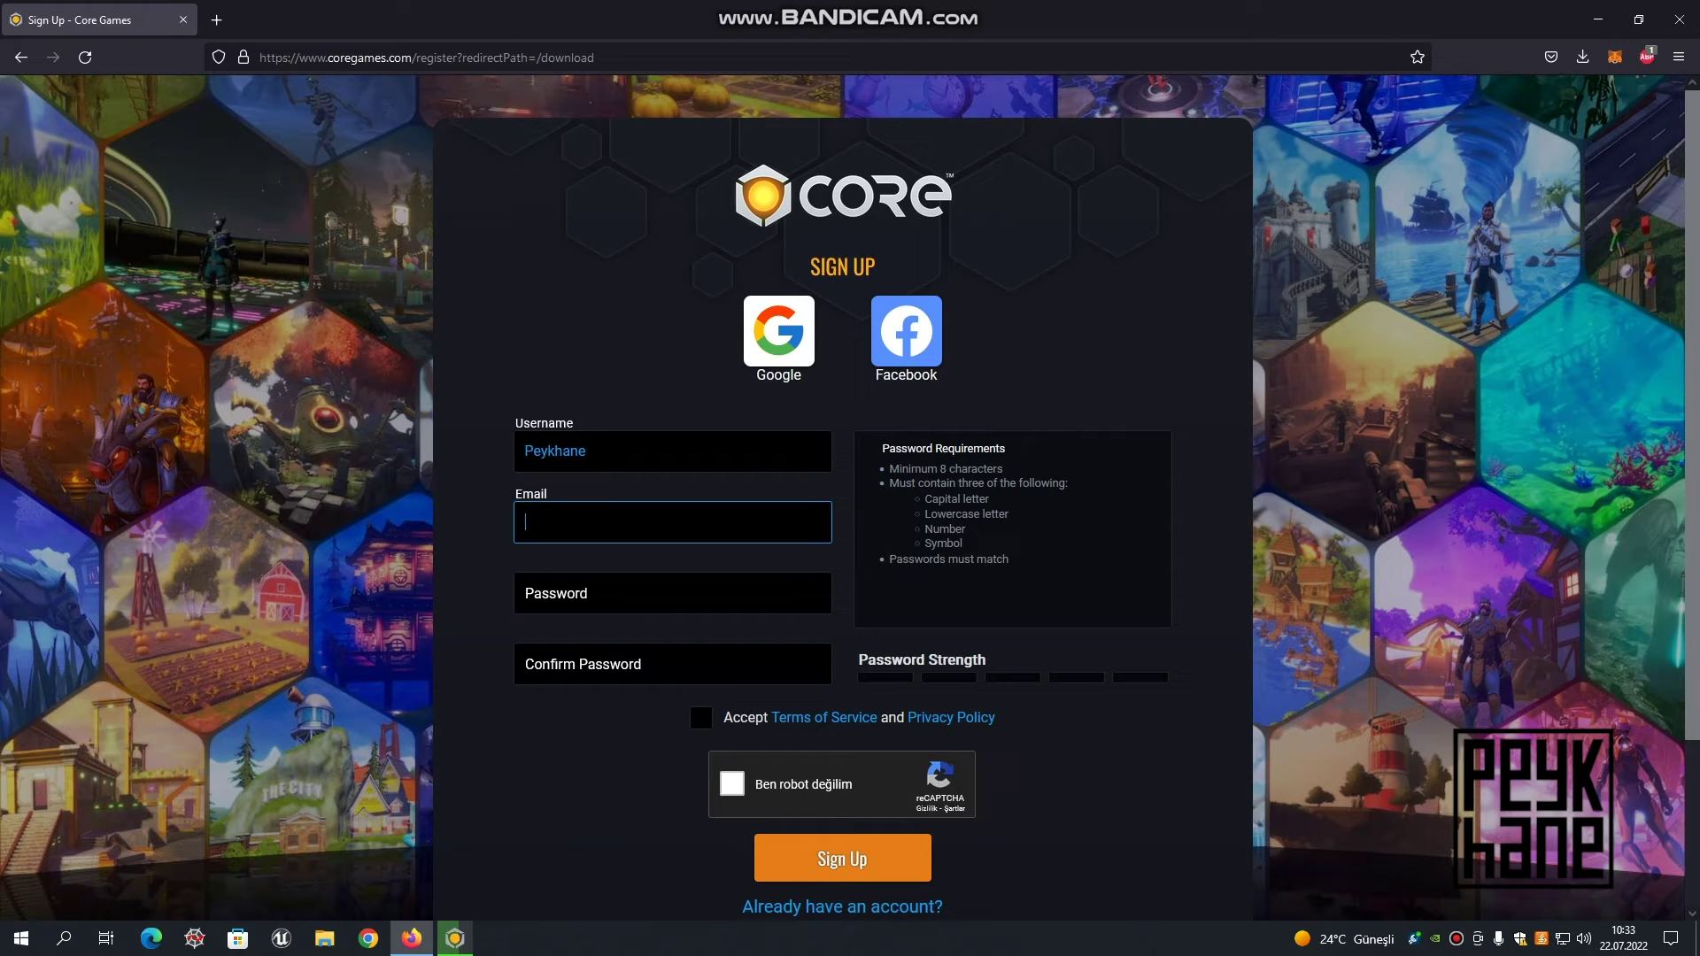
Enter and confirm the account password, accept the terms, and tick the reCAPTCHA box
key(Tab)
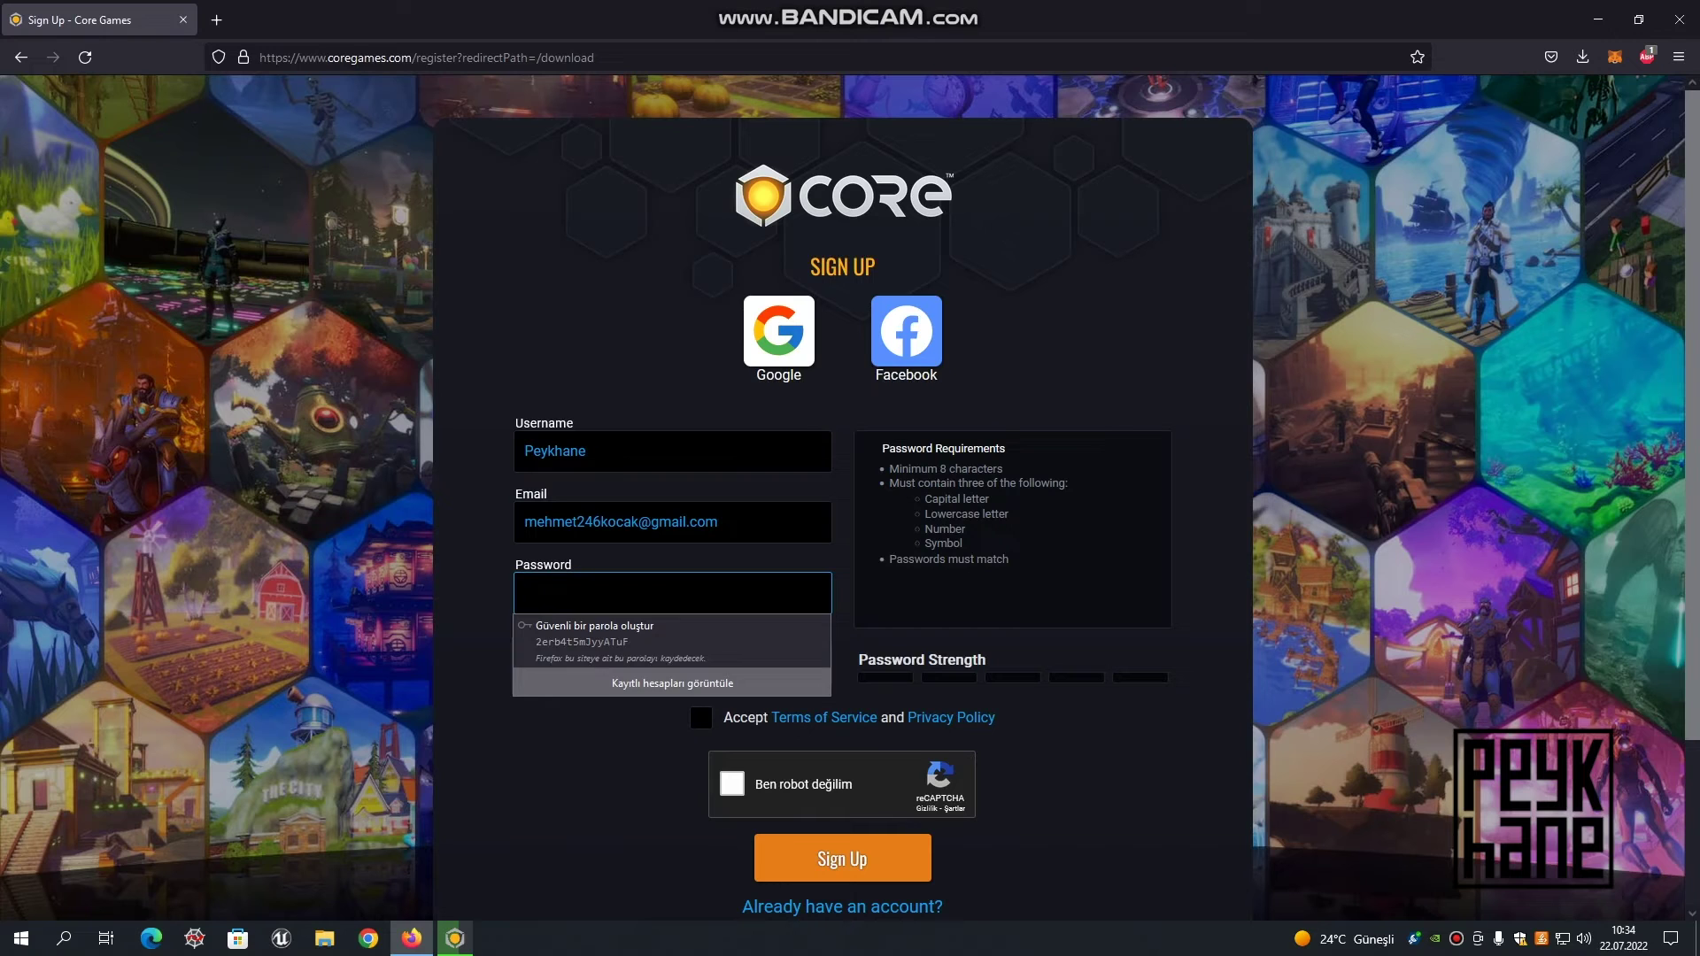
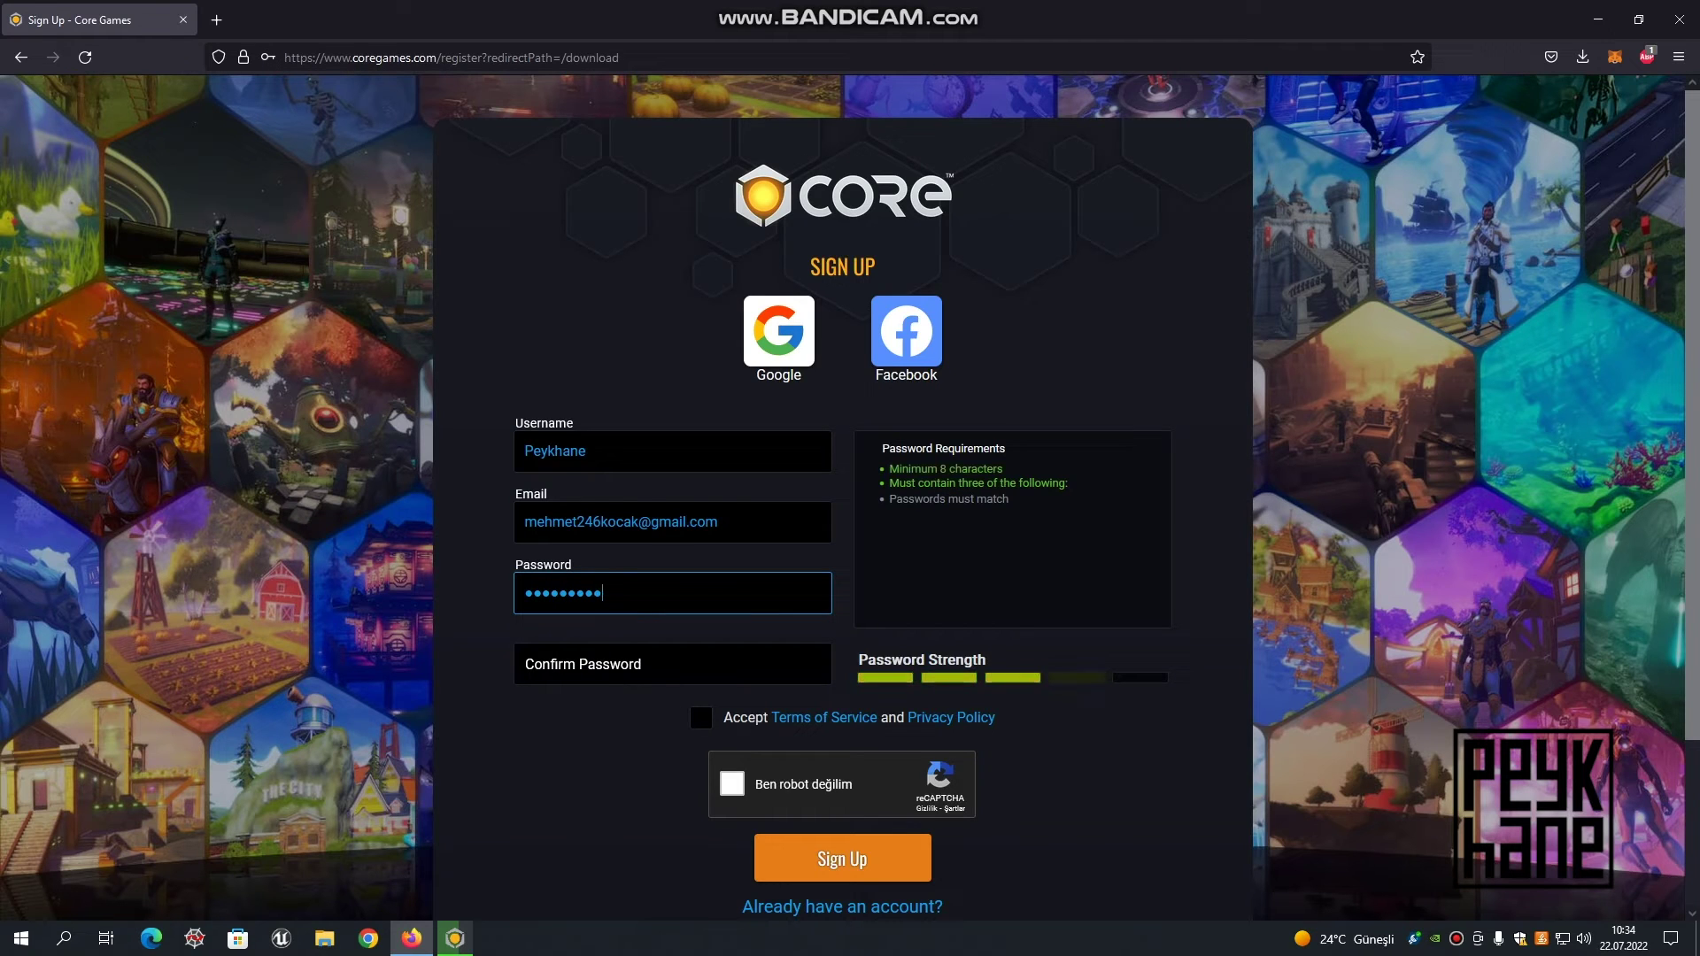
click(526, 664)
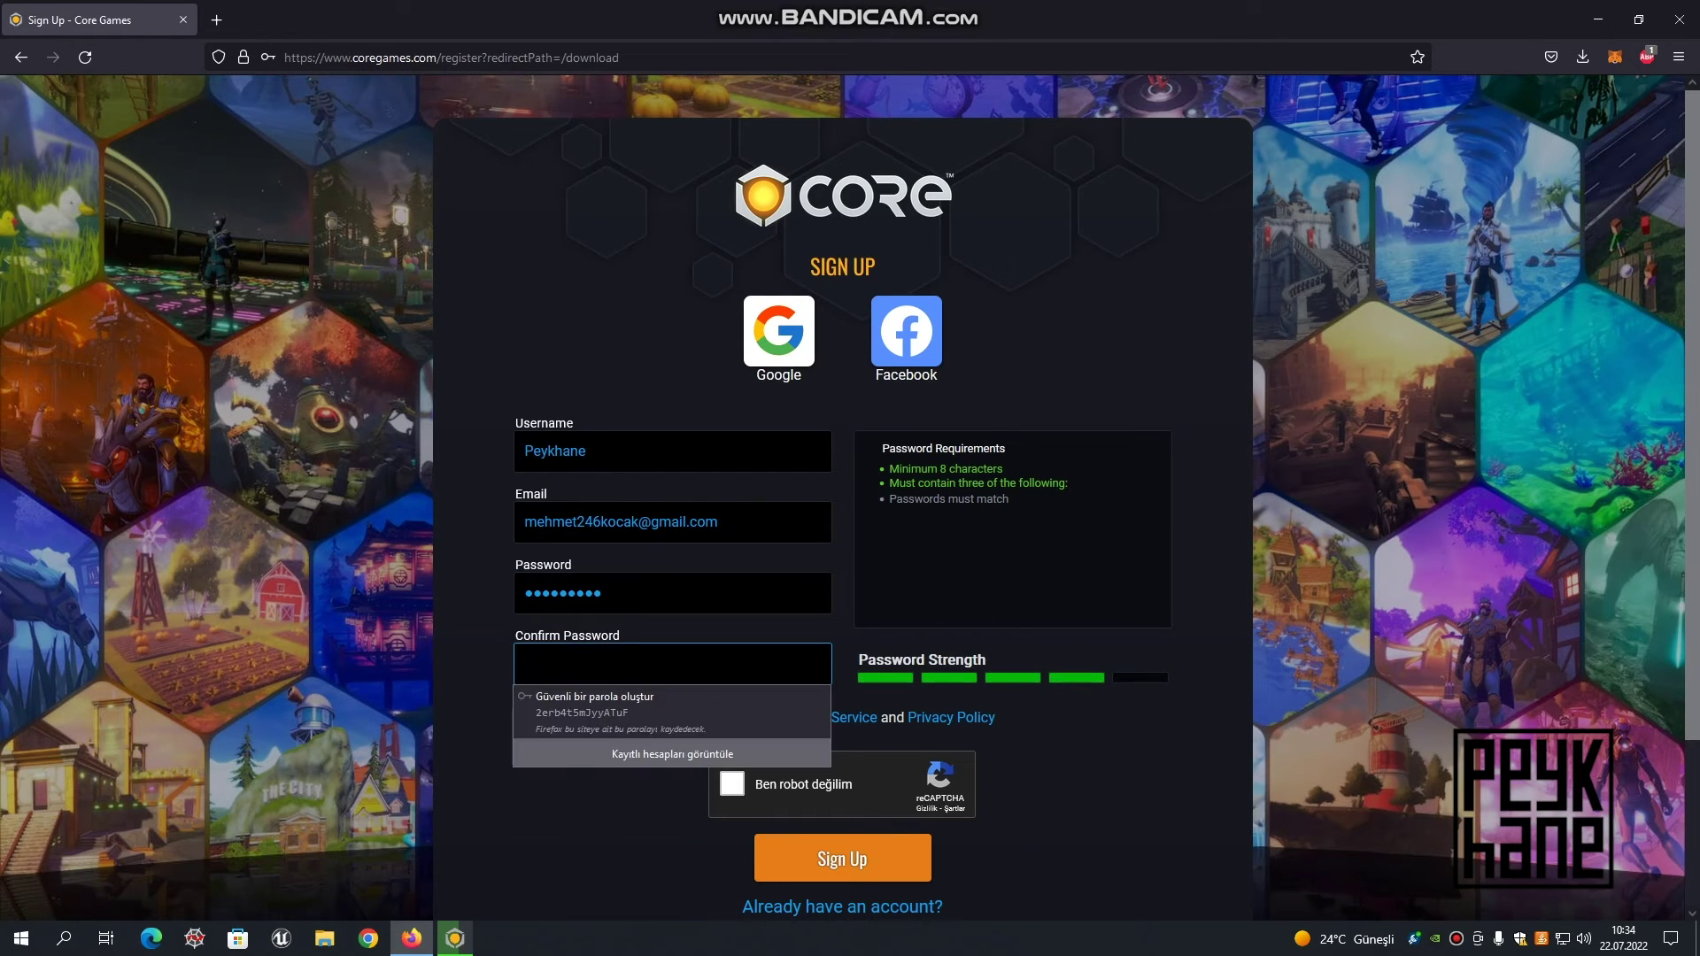
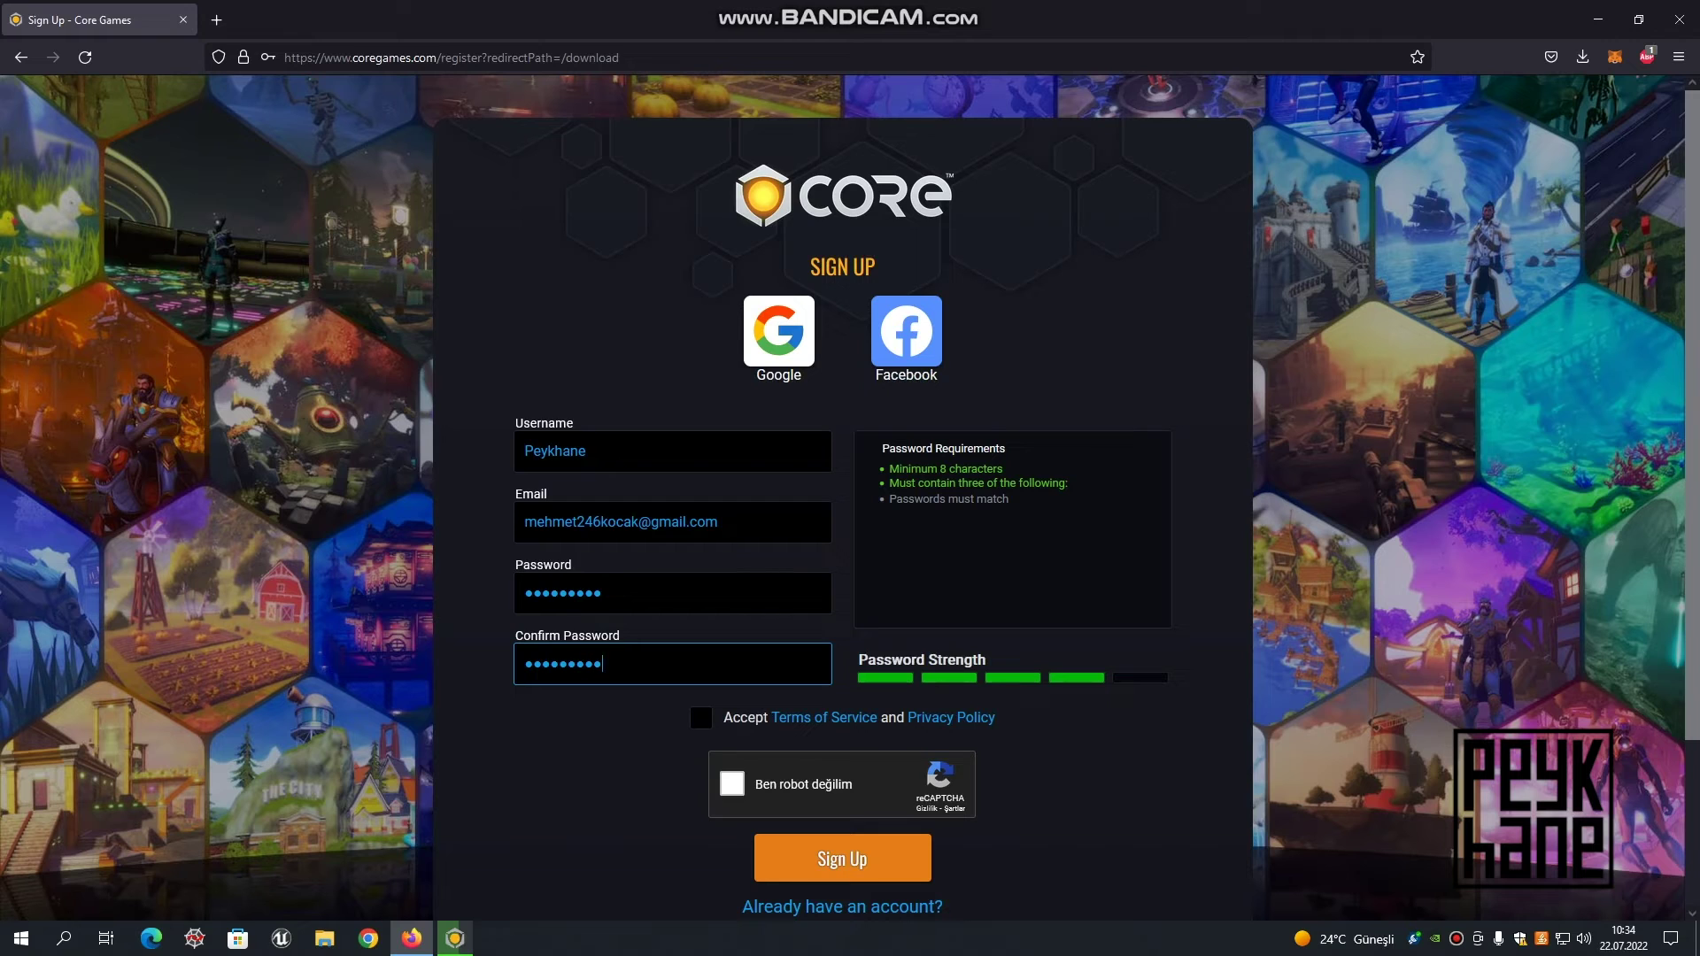
click(701, 718)
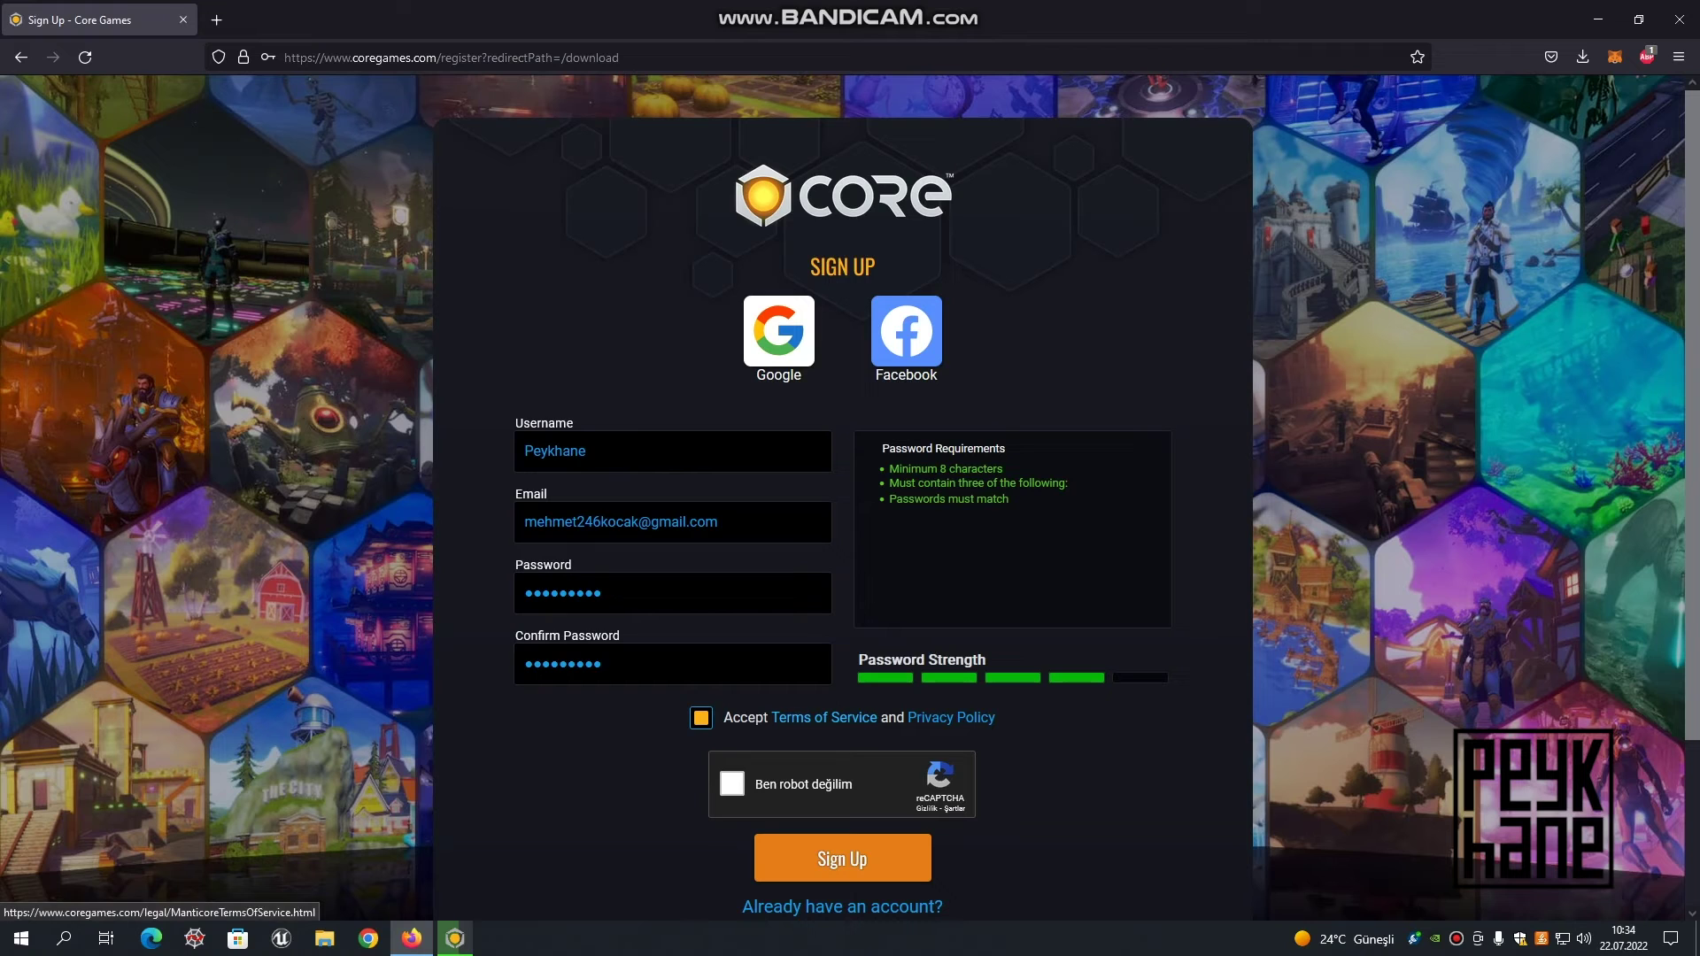
click(732, 783)
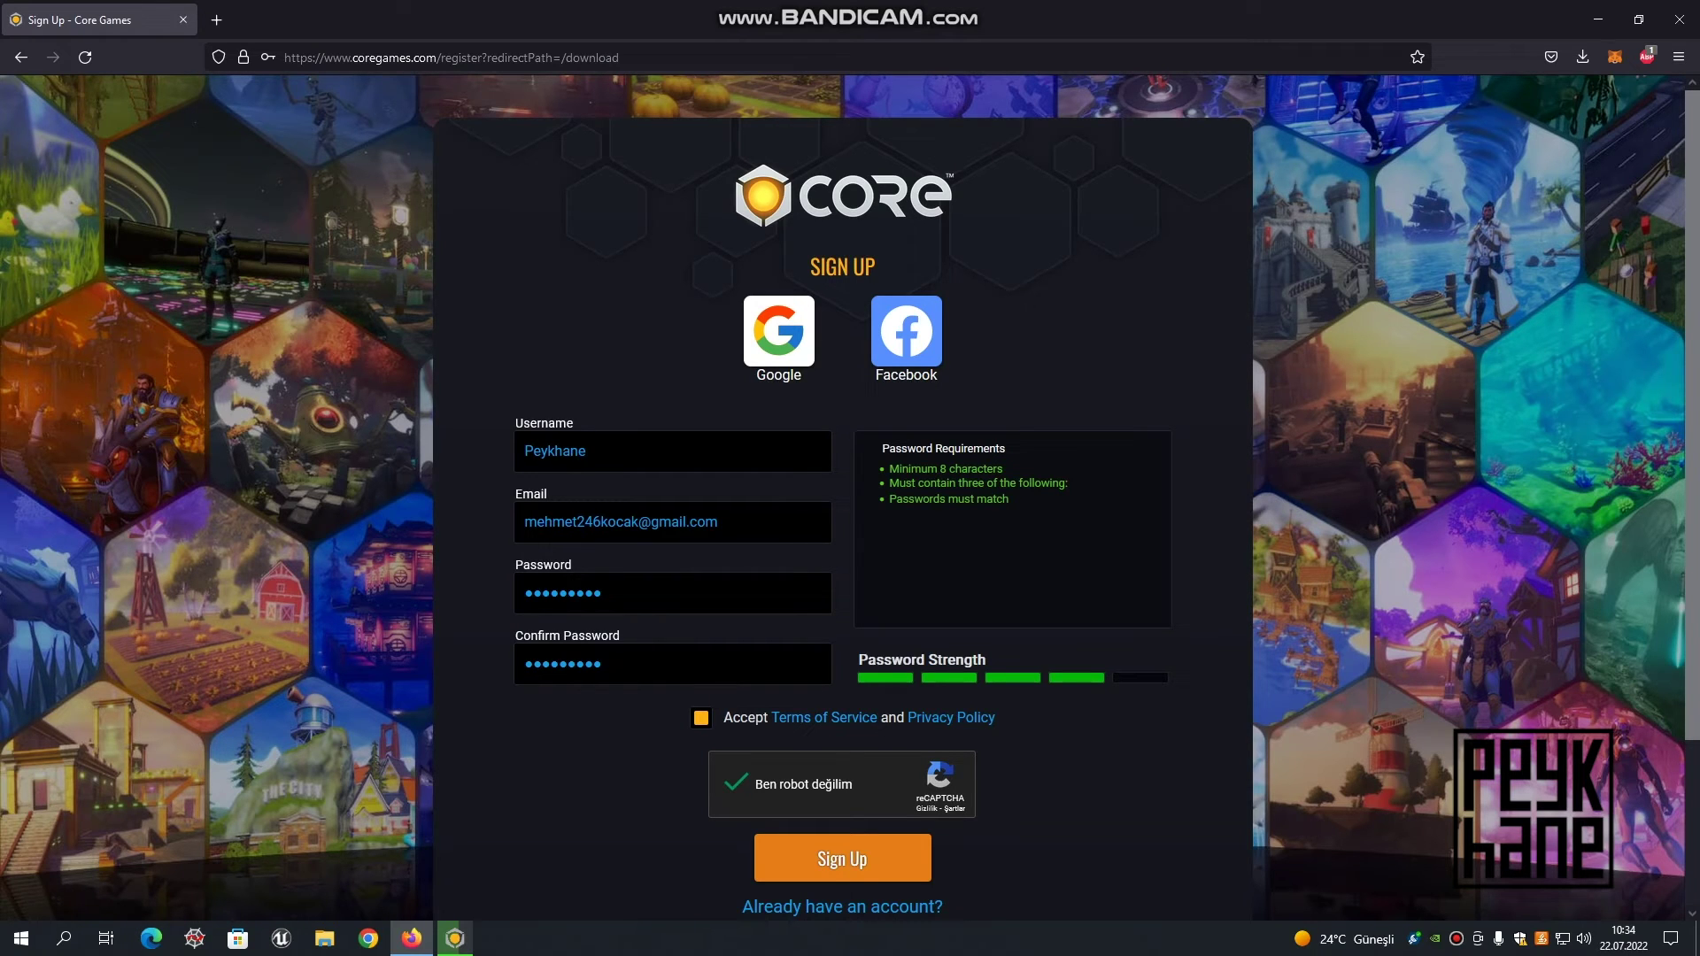
scroll(842, 496, down, 1)
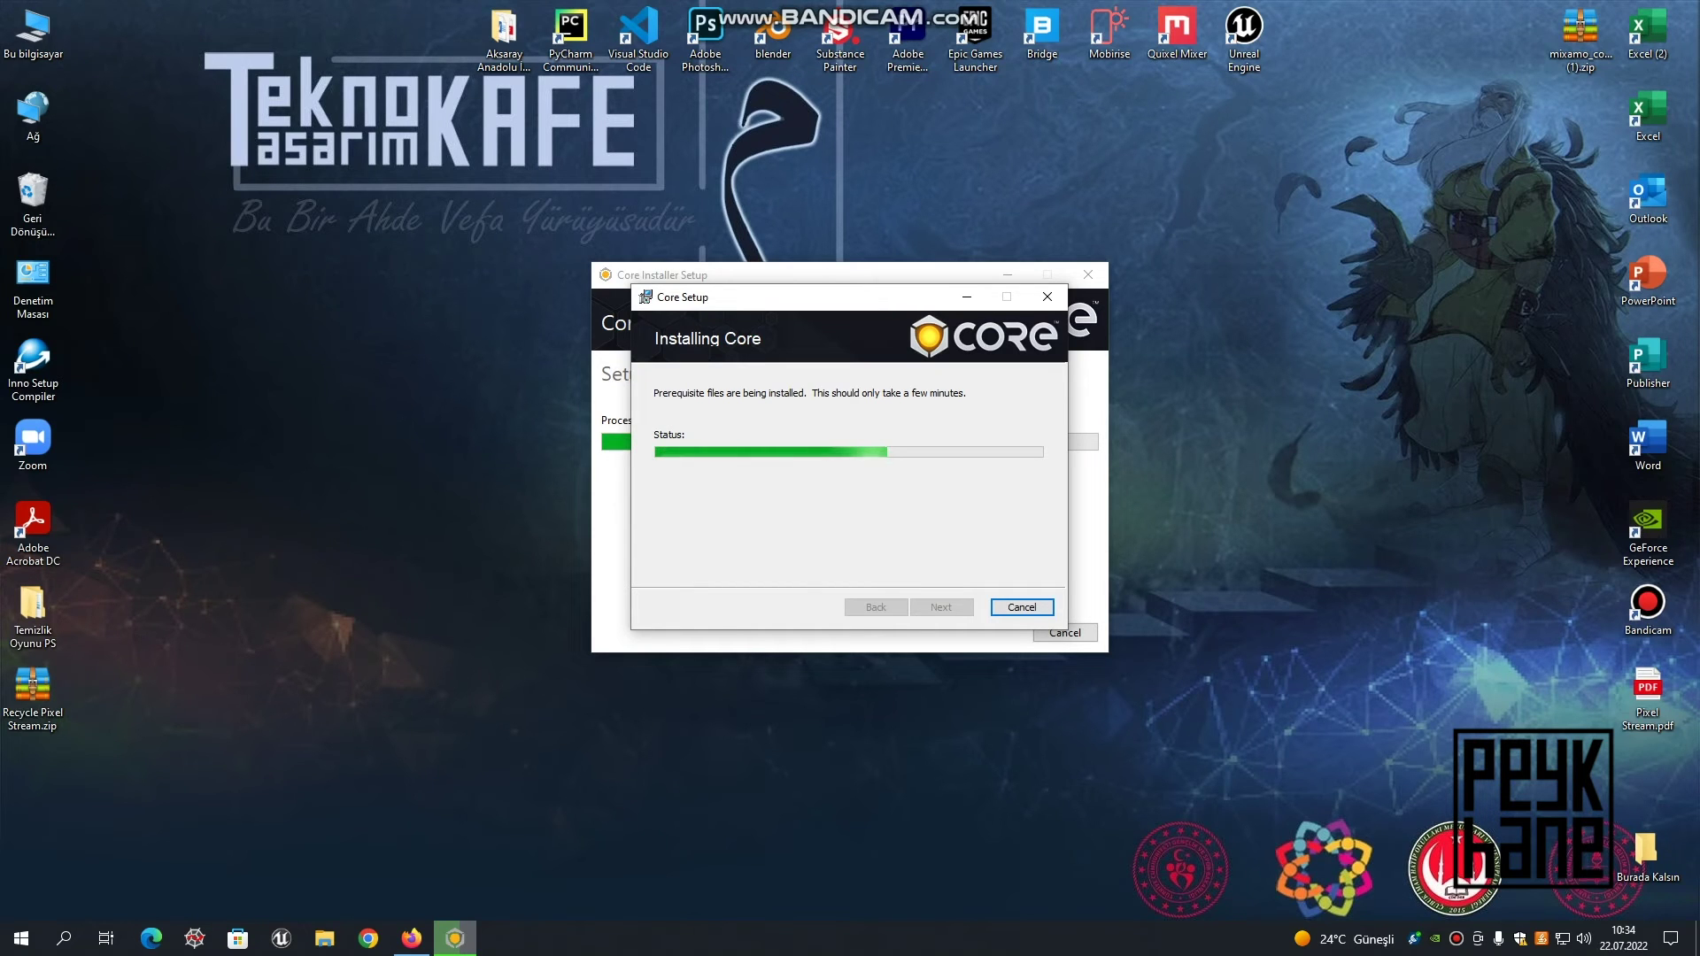
Minimize the Core Setup prerequisite window and the Core Installer window
click(966, 296)
click(1007, 274)
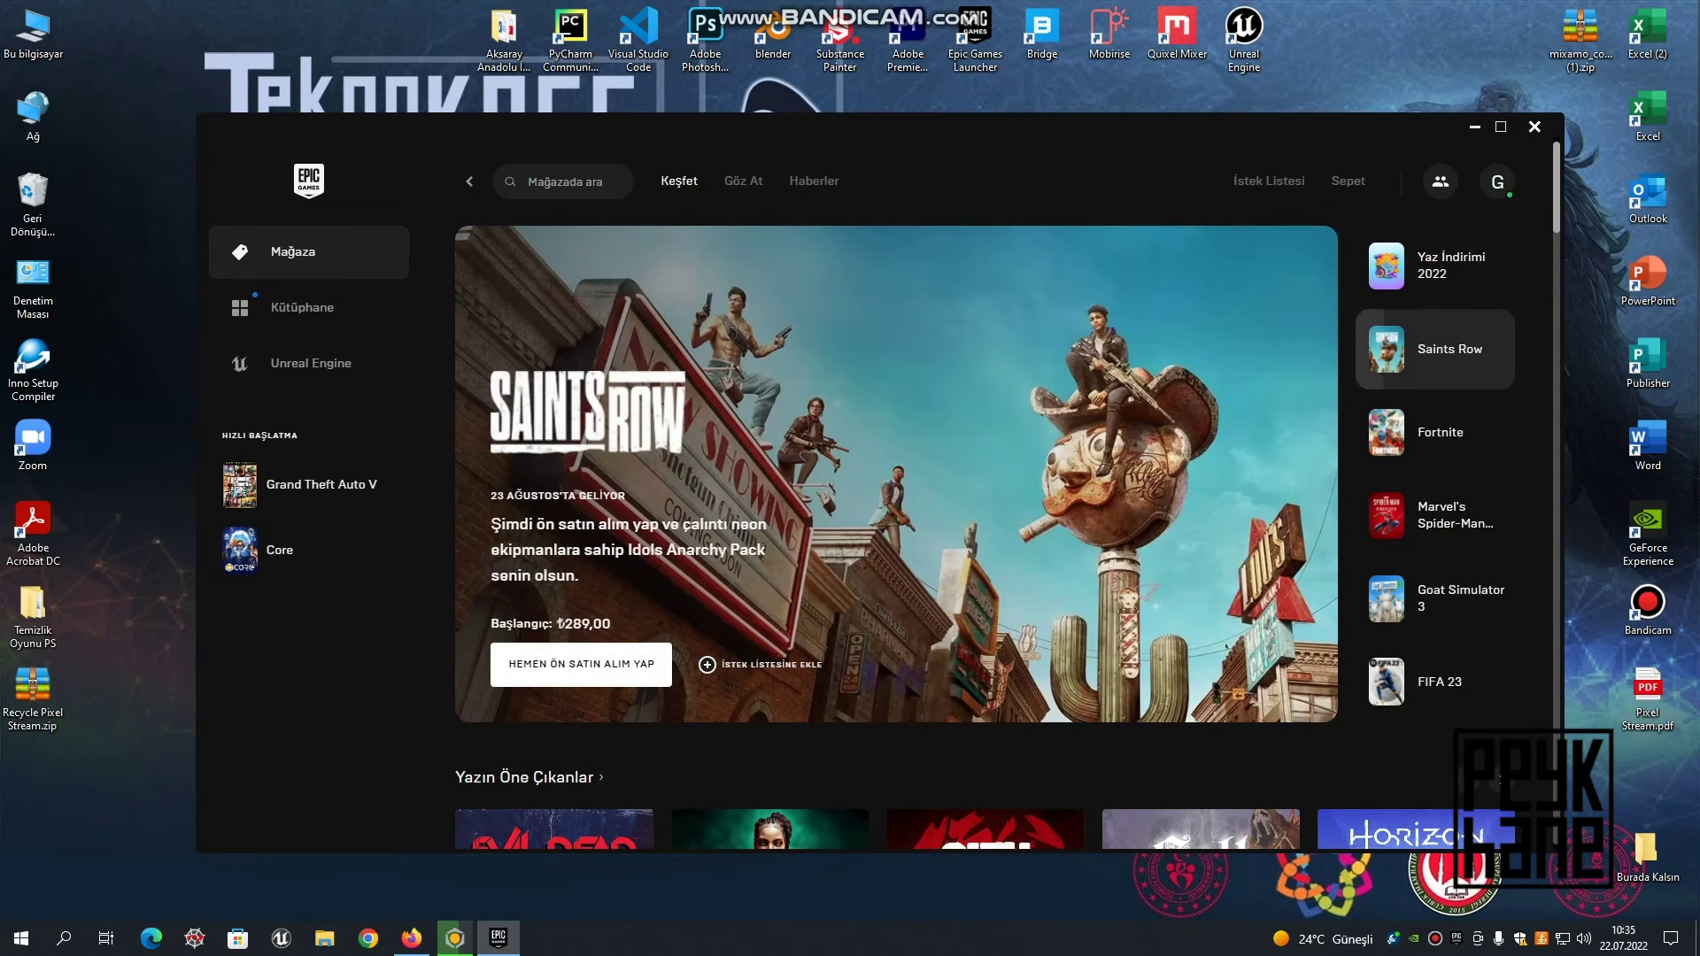
Search the Epic store for 'Core', view its store page, then go to the Library
text(Core)
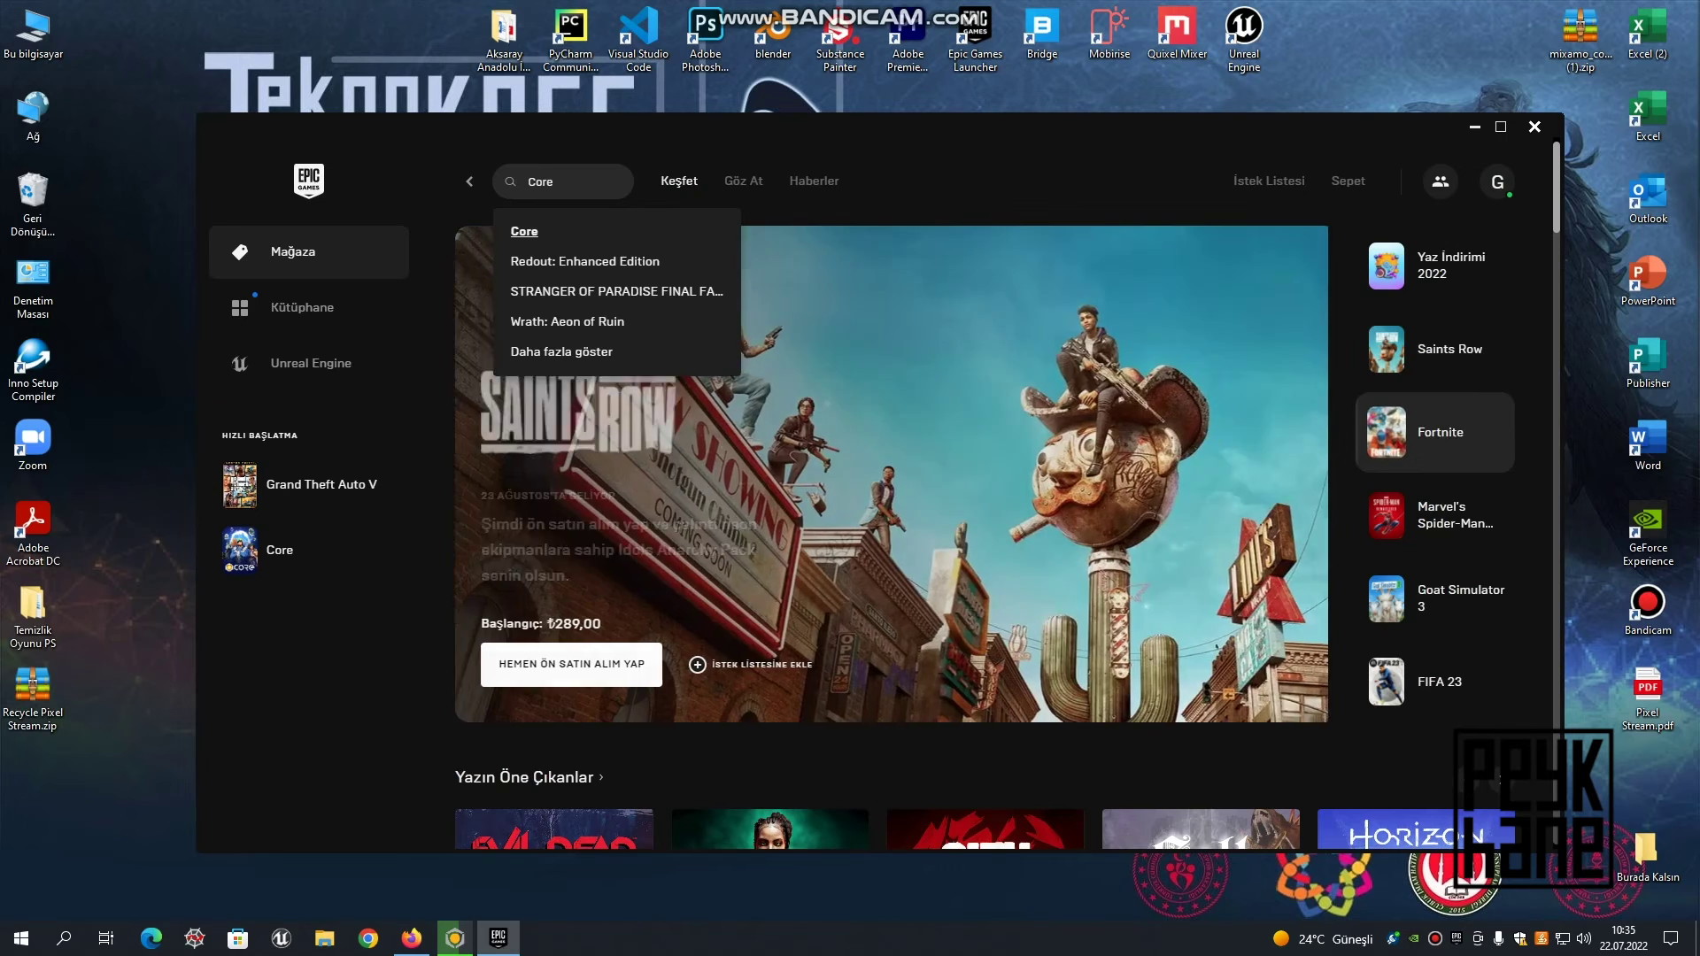
key(Return)
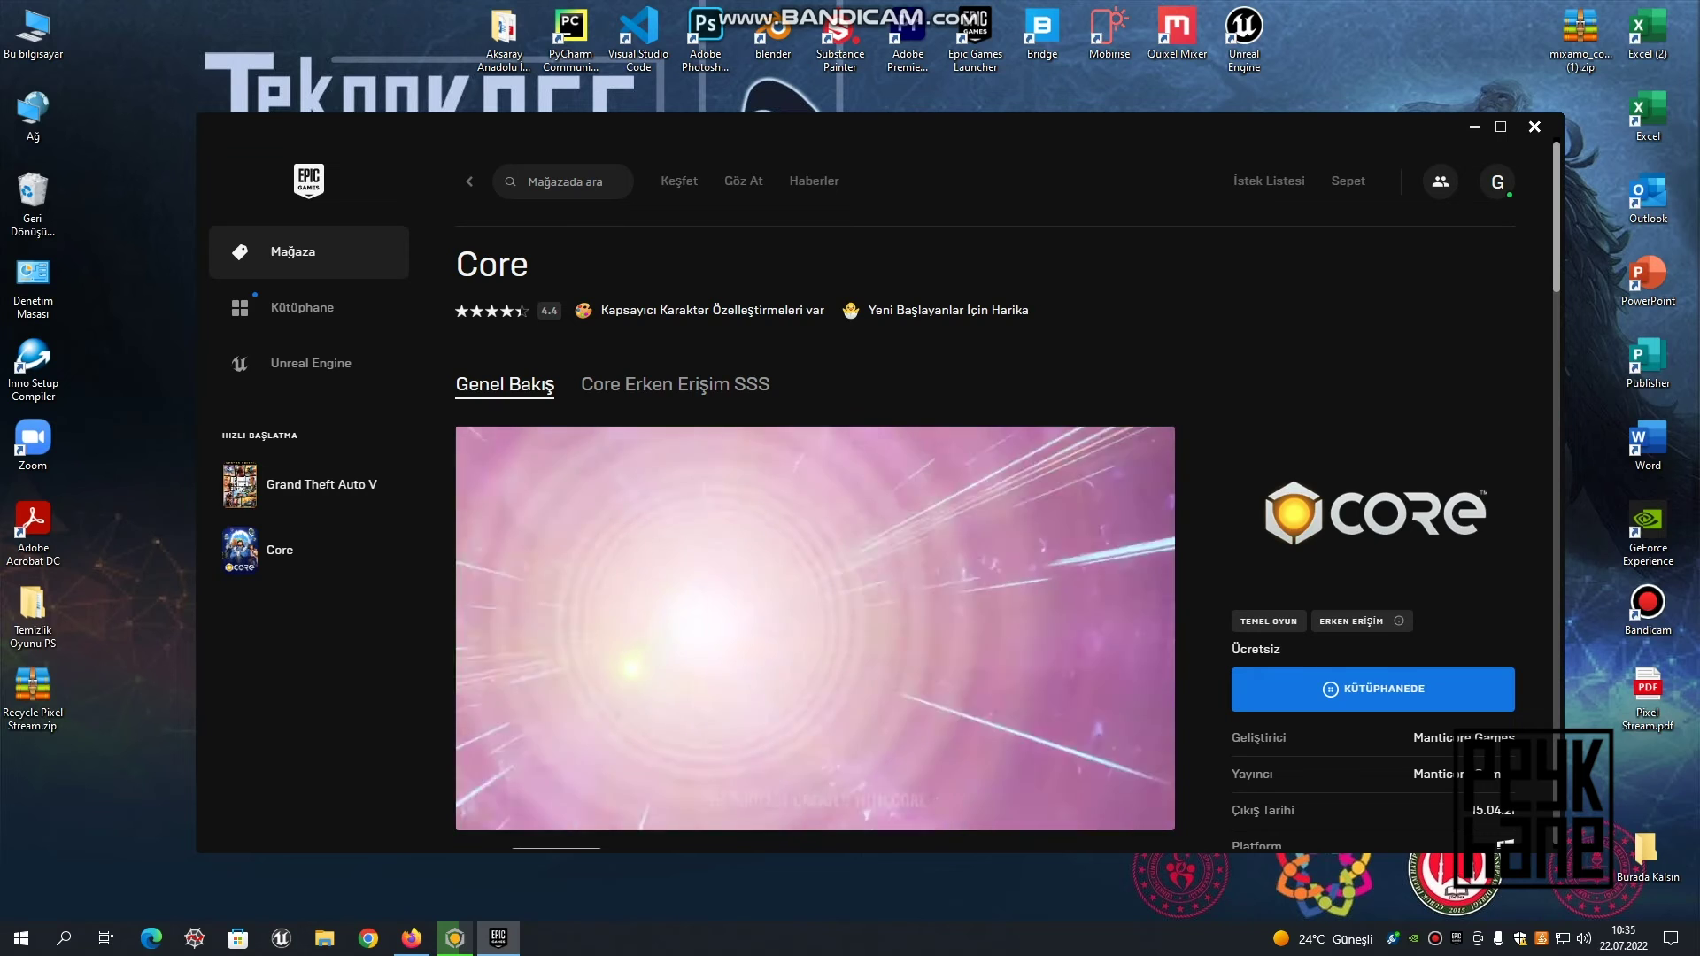
scroll(985, 532, down, 2)
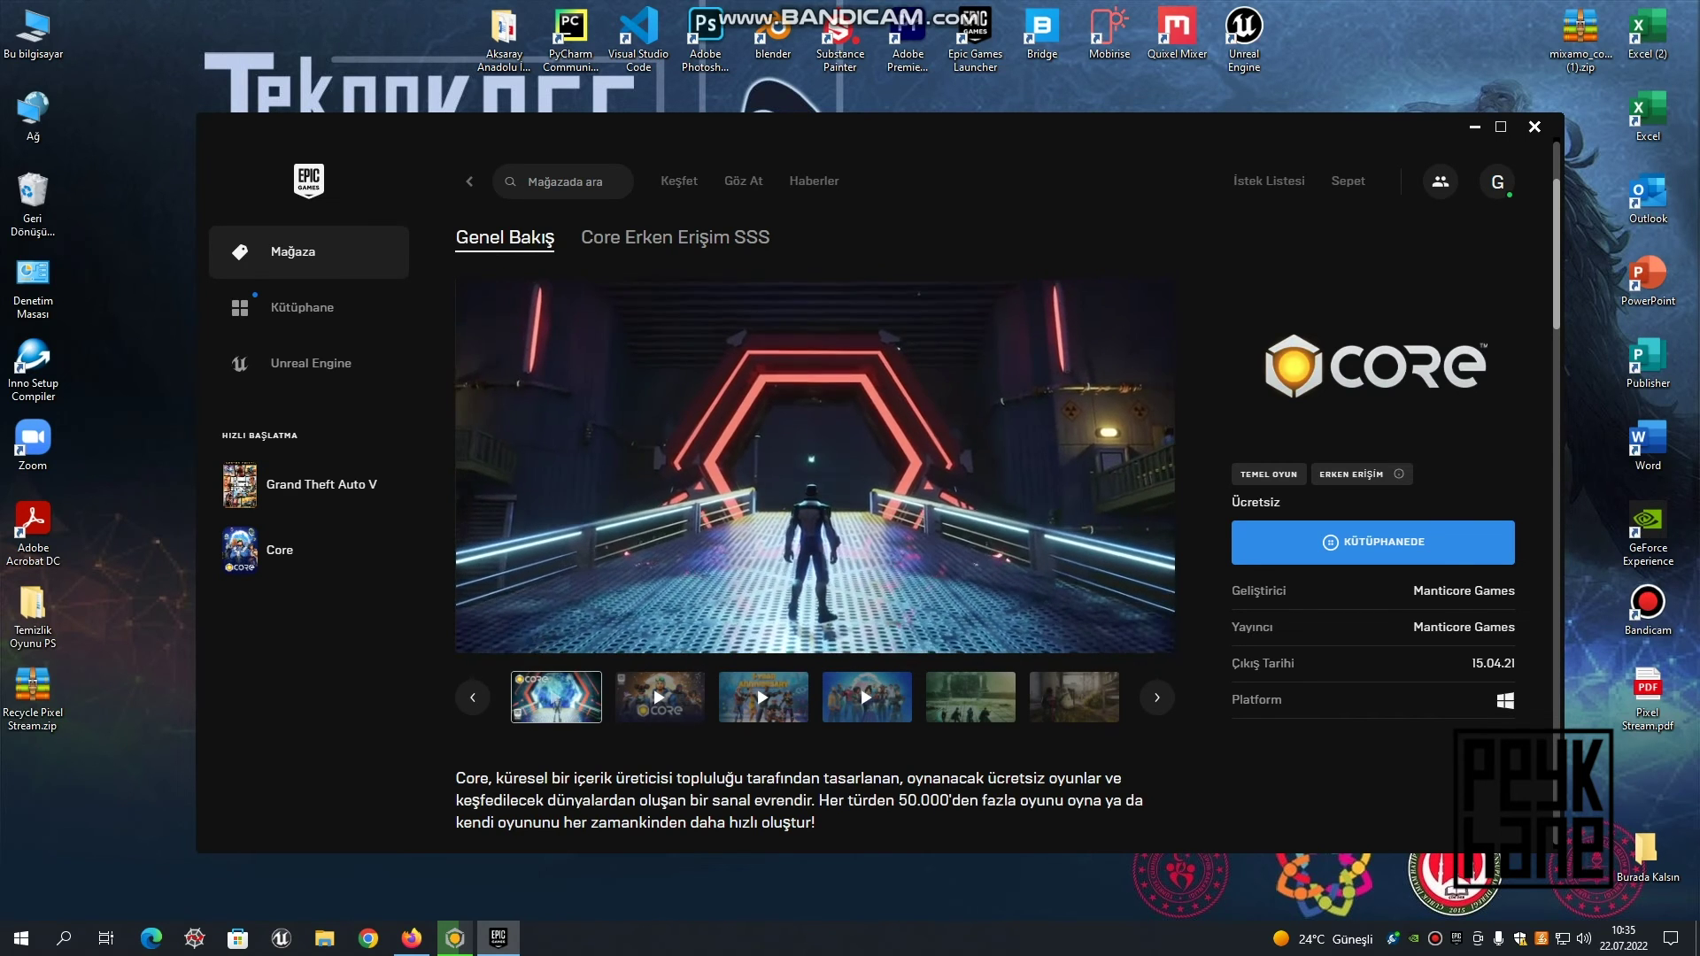
click(301, 308)
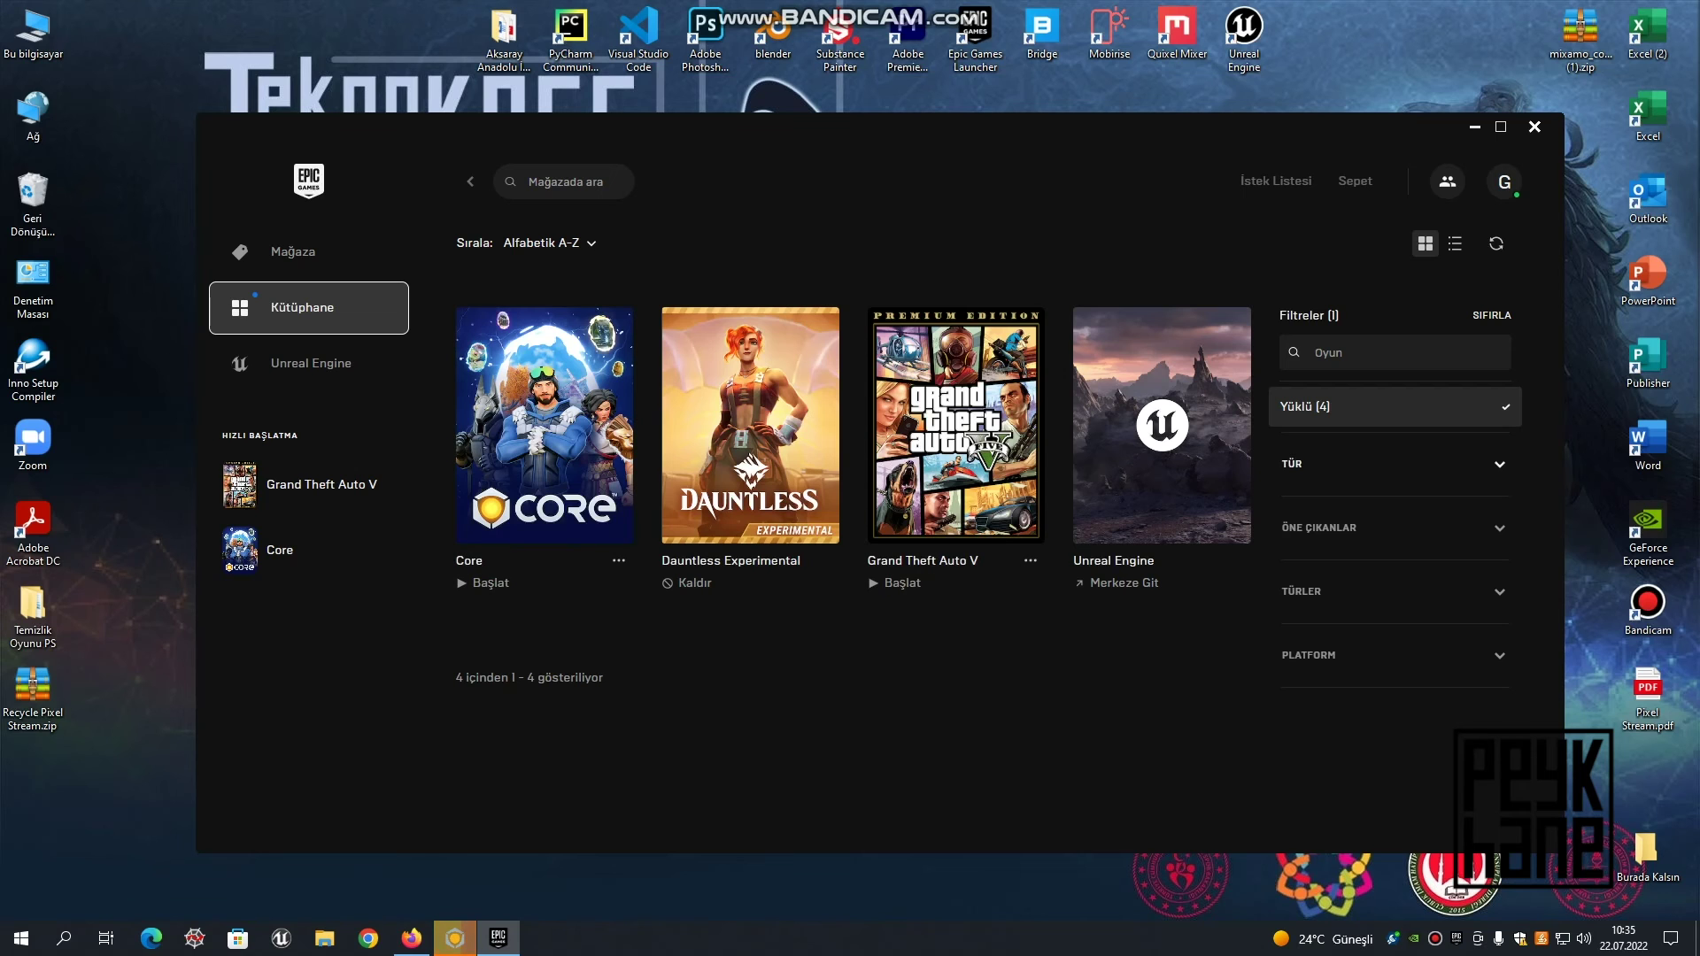
Clear the 'Yüklü (4)' filter so the Library lists all owned games
click(1393, 407)
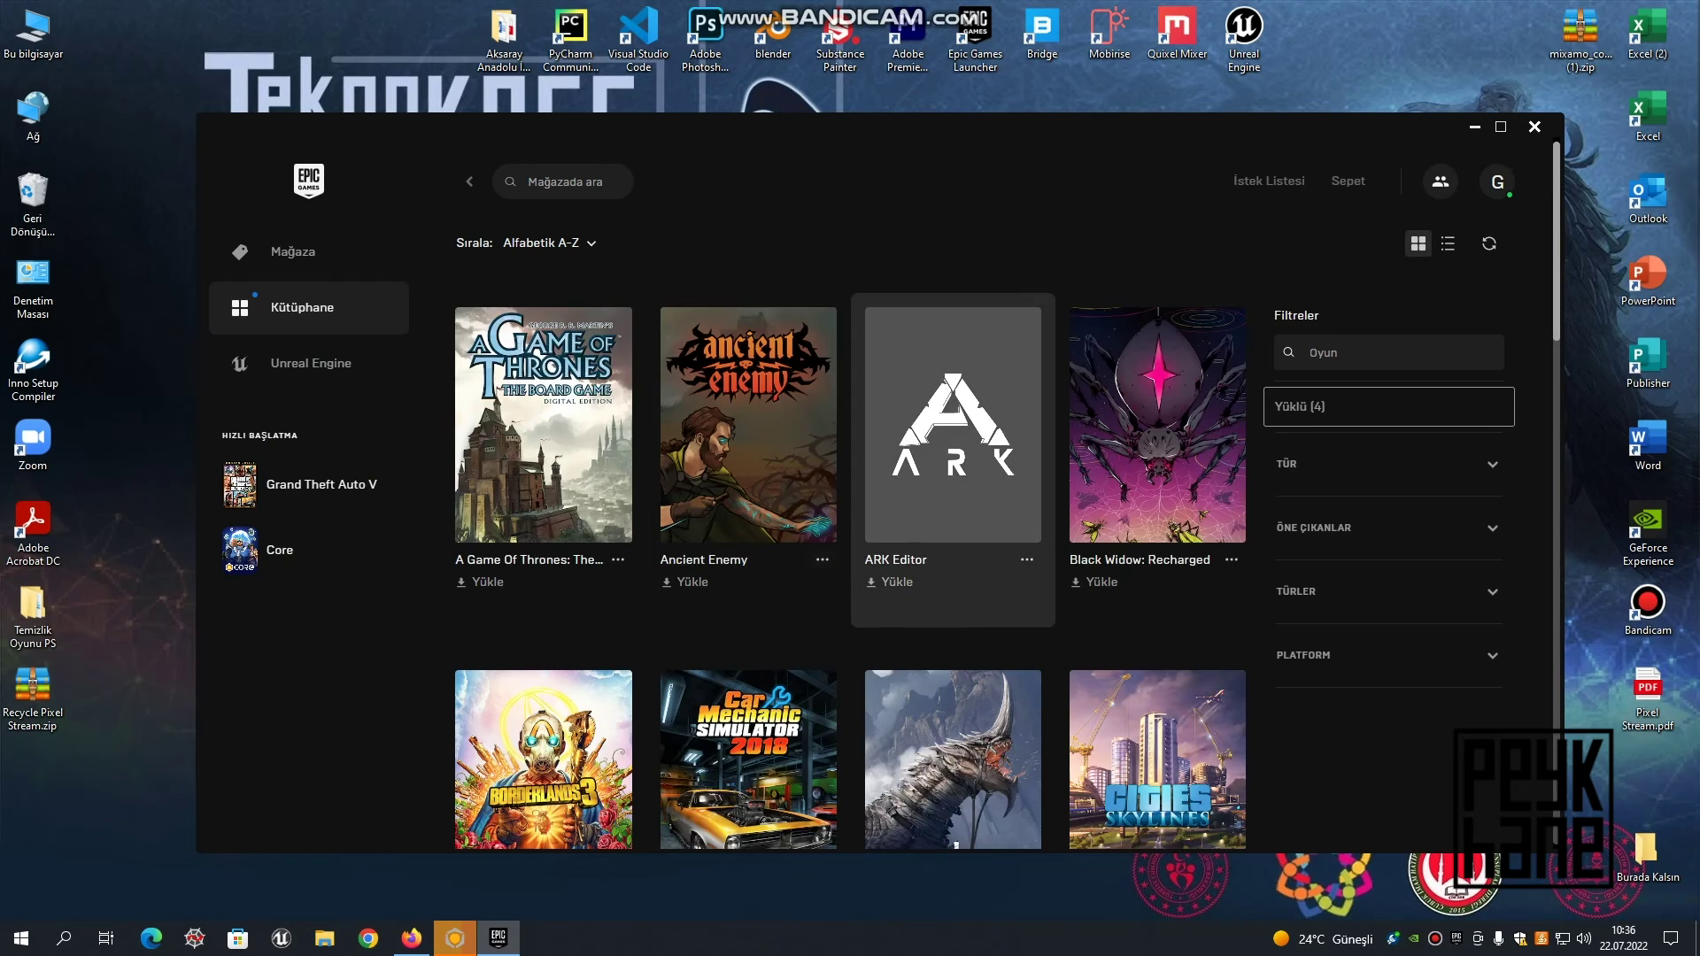
scroll(953, 549, down, 2)
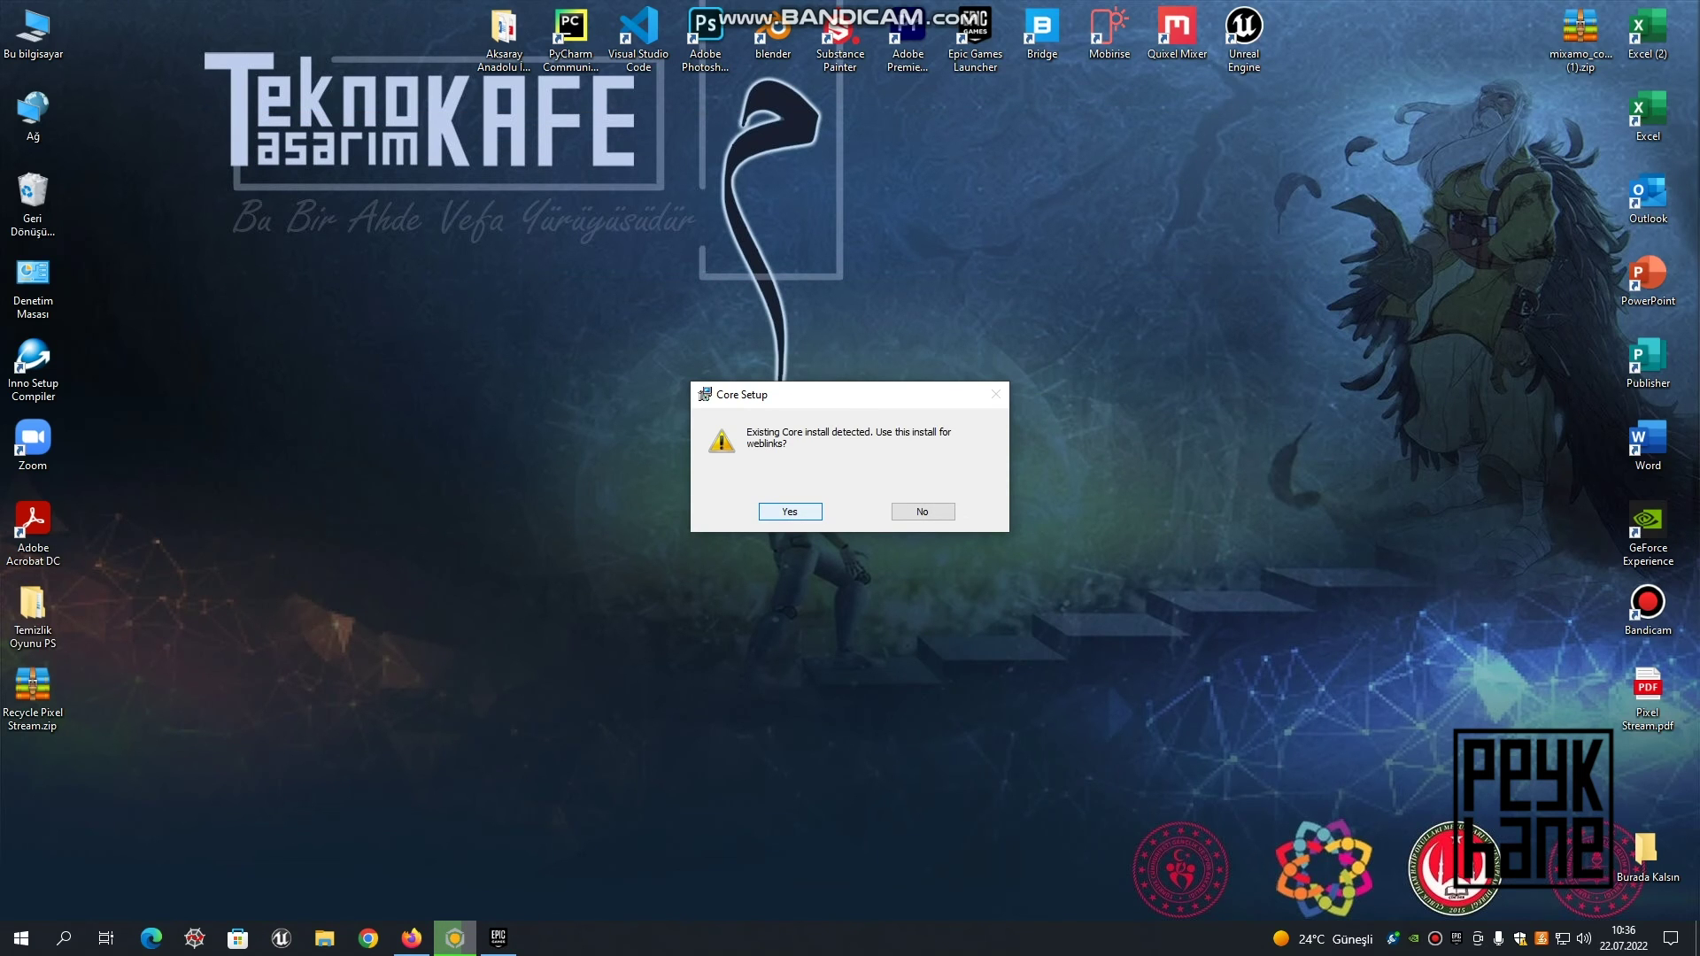
Reuse the existing Core install for weblinks, finish the wizard, and confirm cancelling the running Core Installer
click(790, 511)
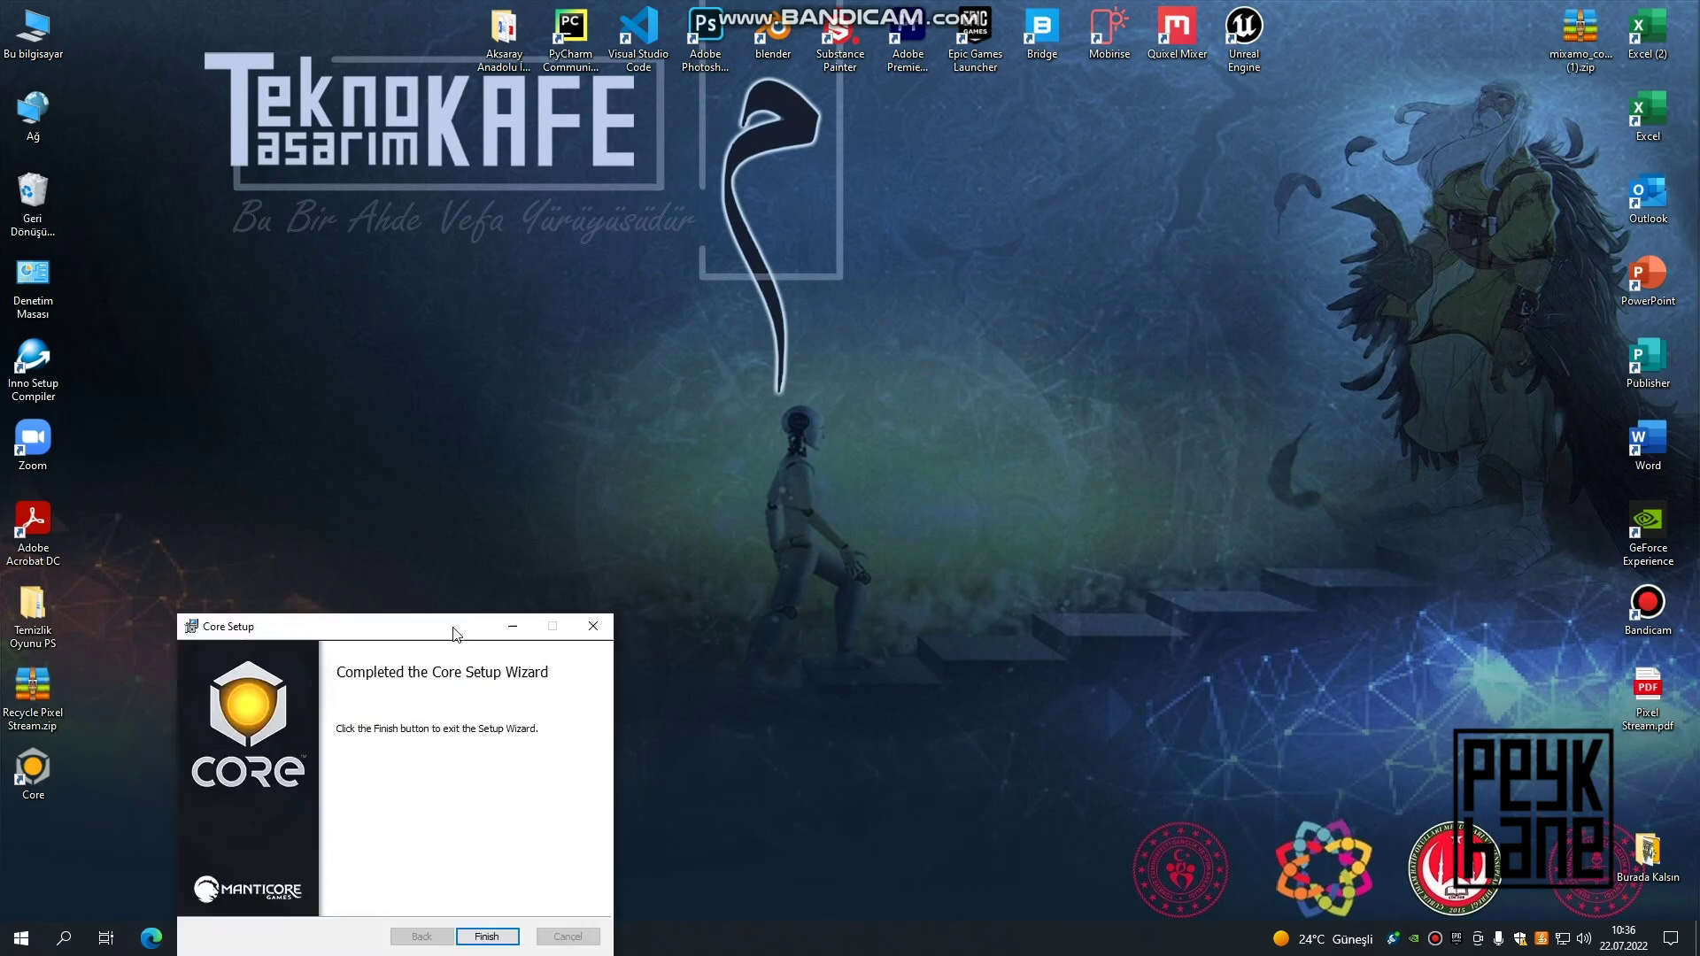
click(961, 593)
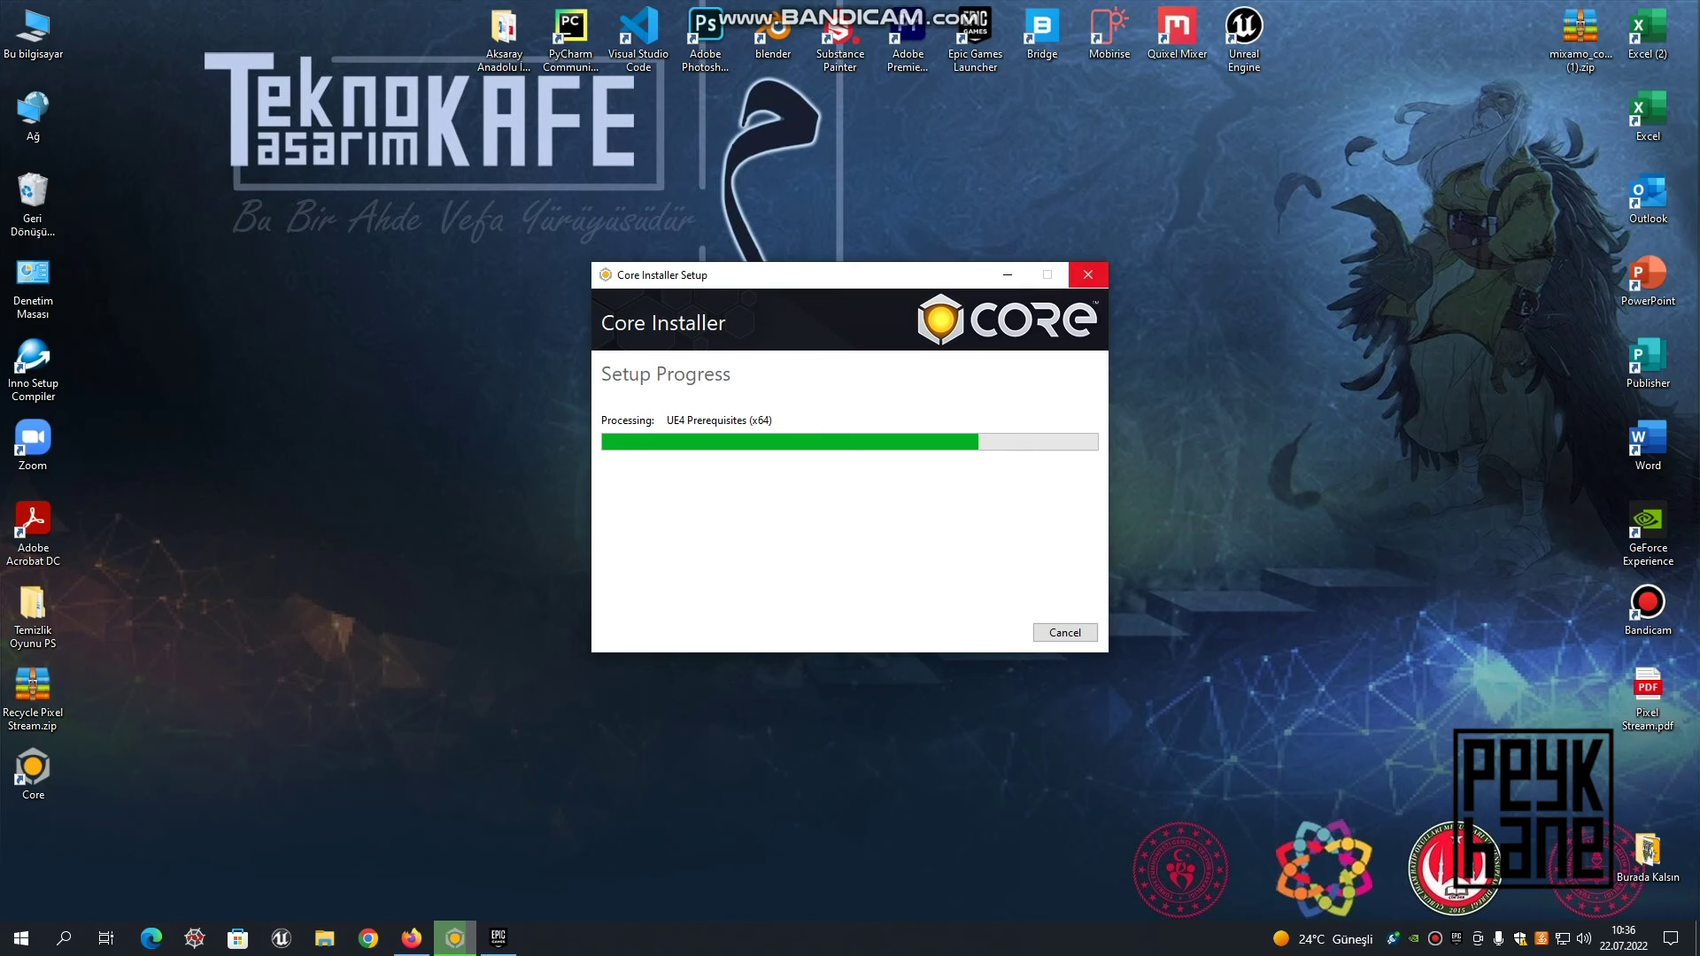
click(1089, 275)
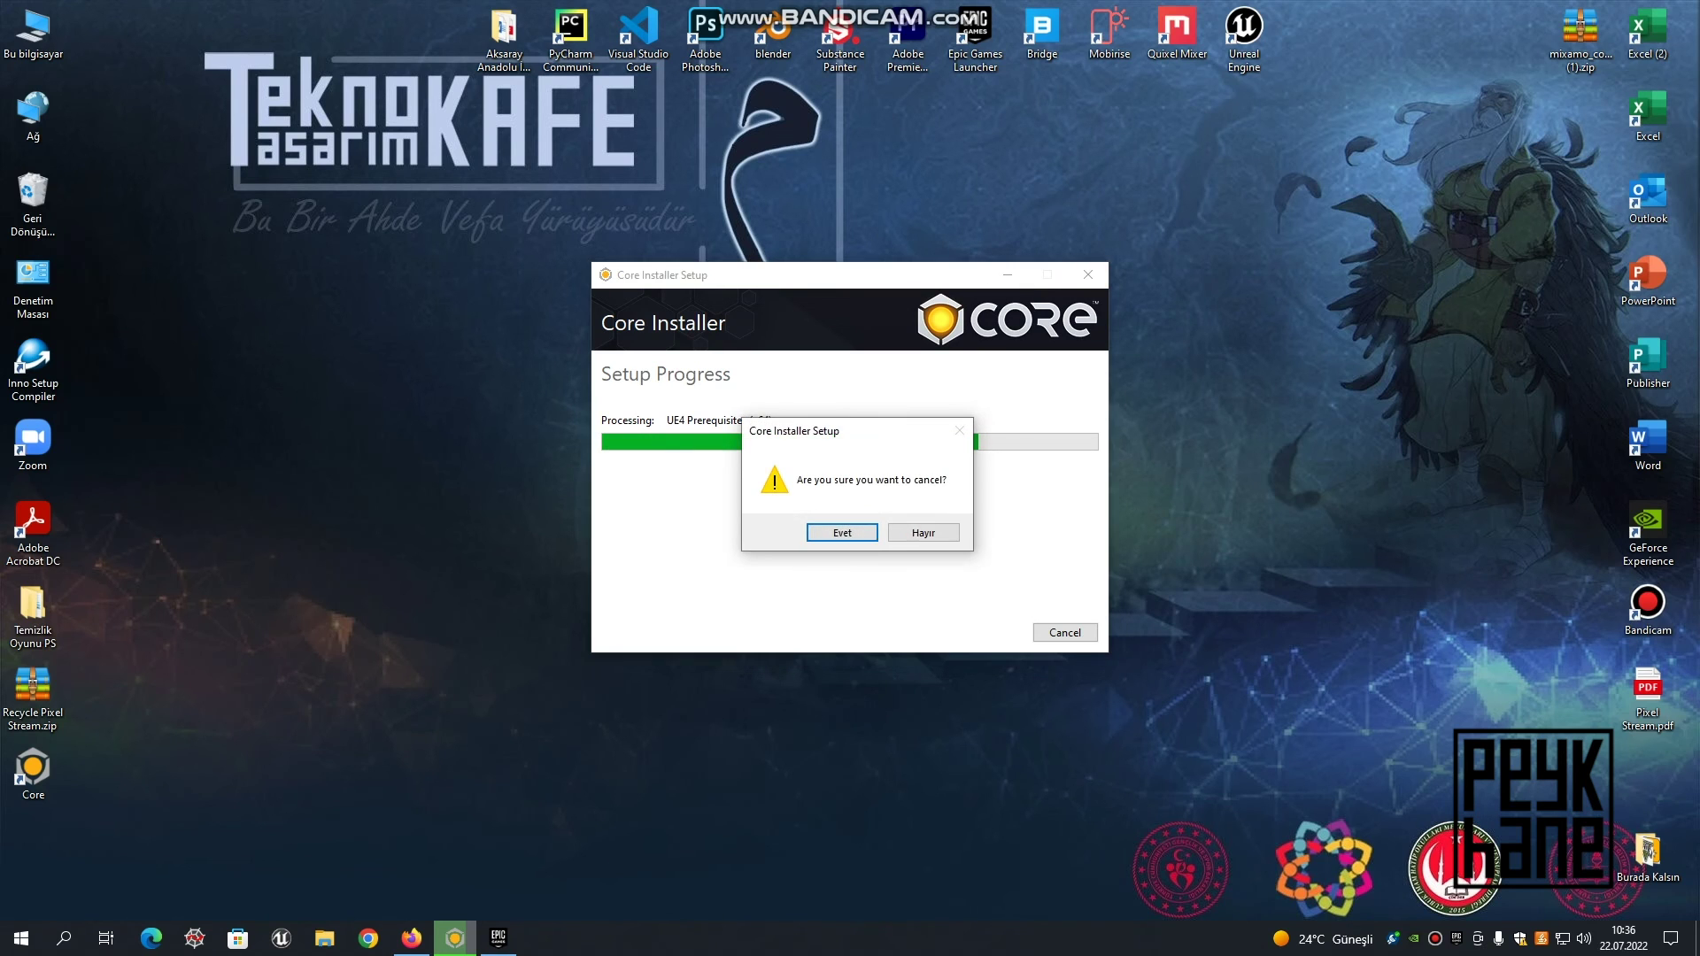
key(Return)
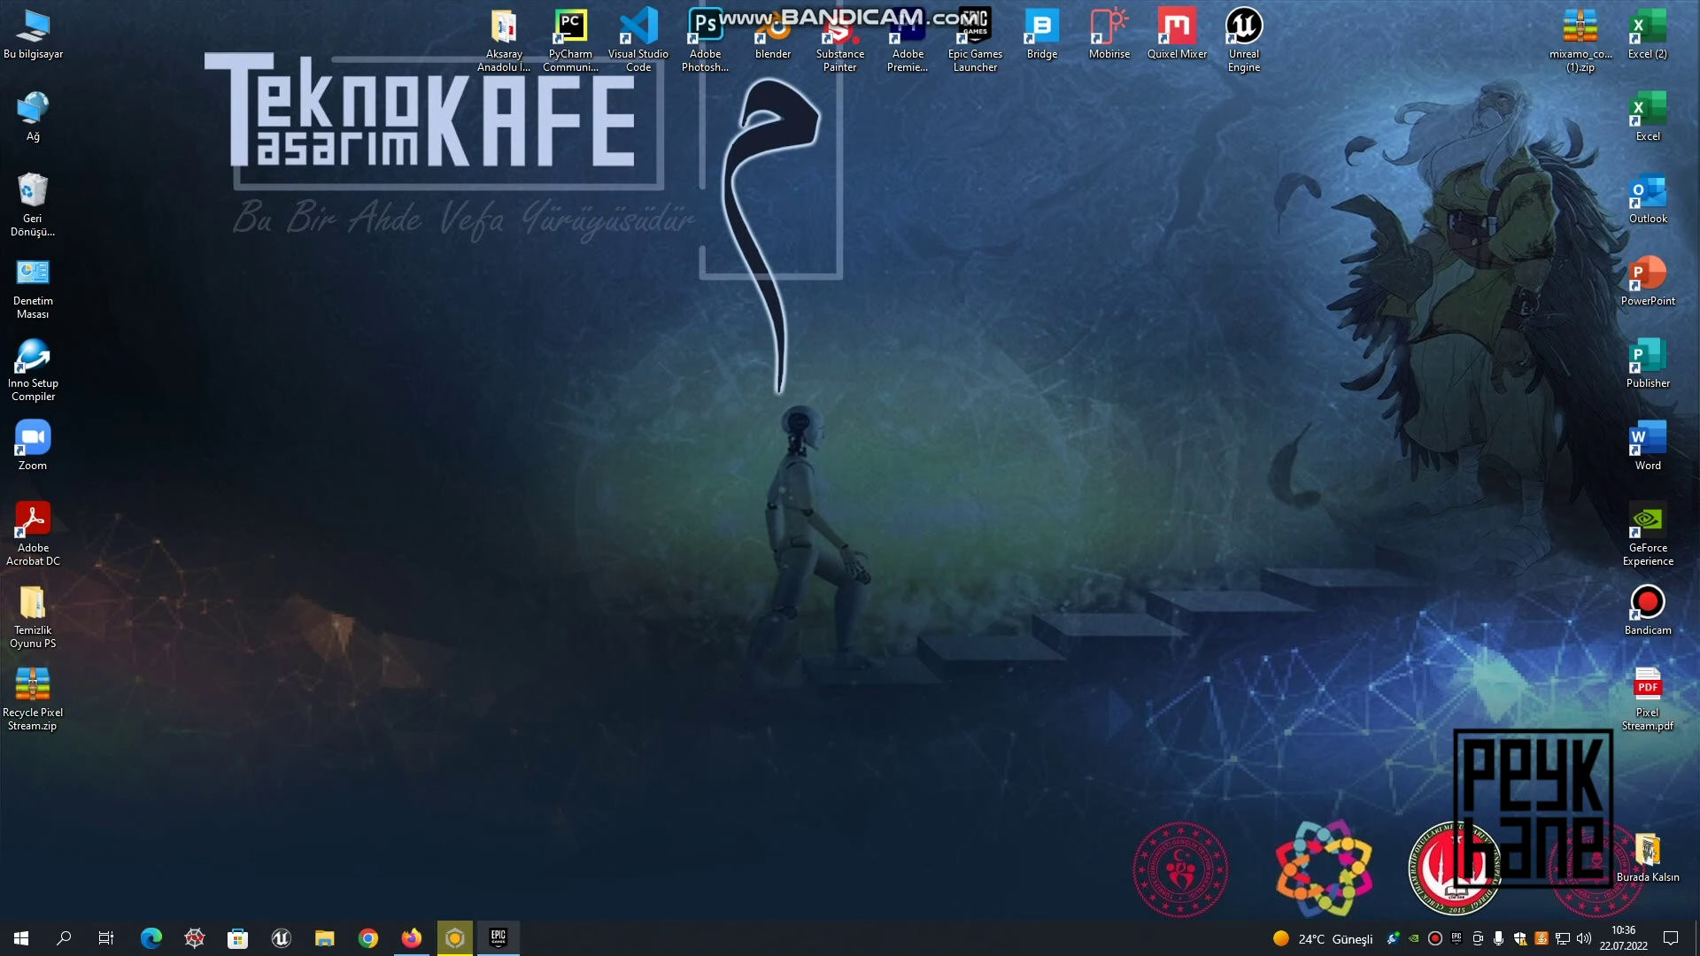
Launch Core from Hızlı Başlatma, cancel its Epic installer, dismiss the prerequisites error, then bring up Bandicam
click(499, 937)
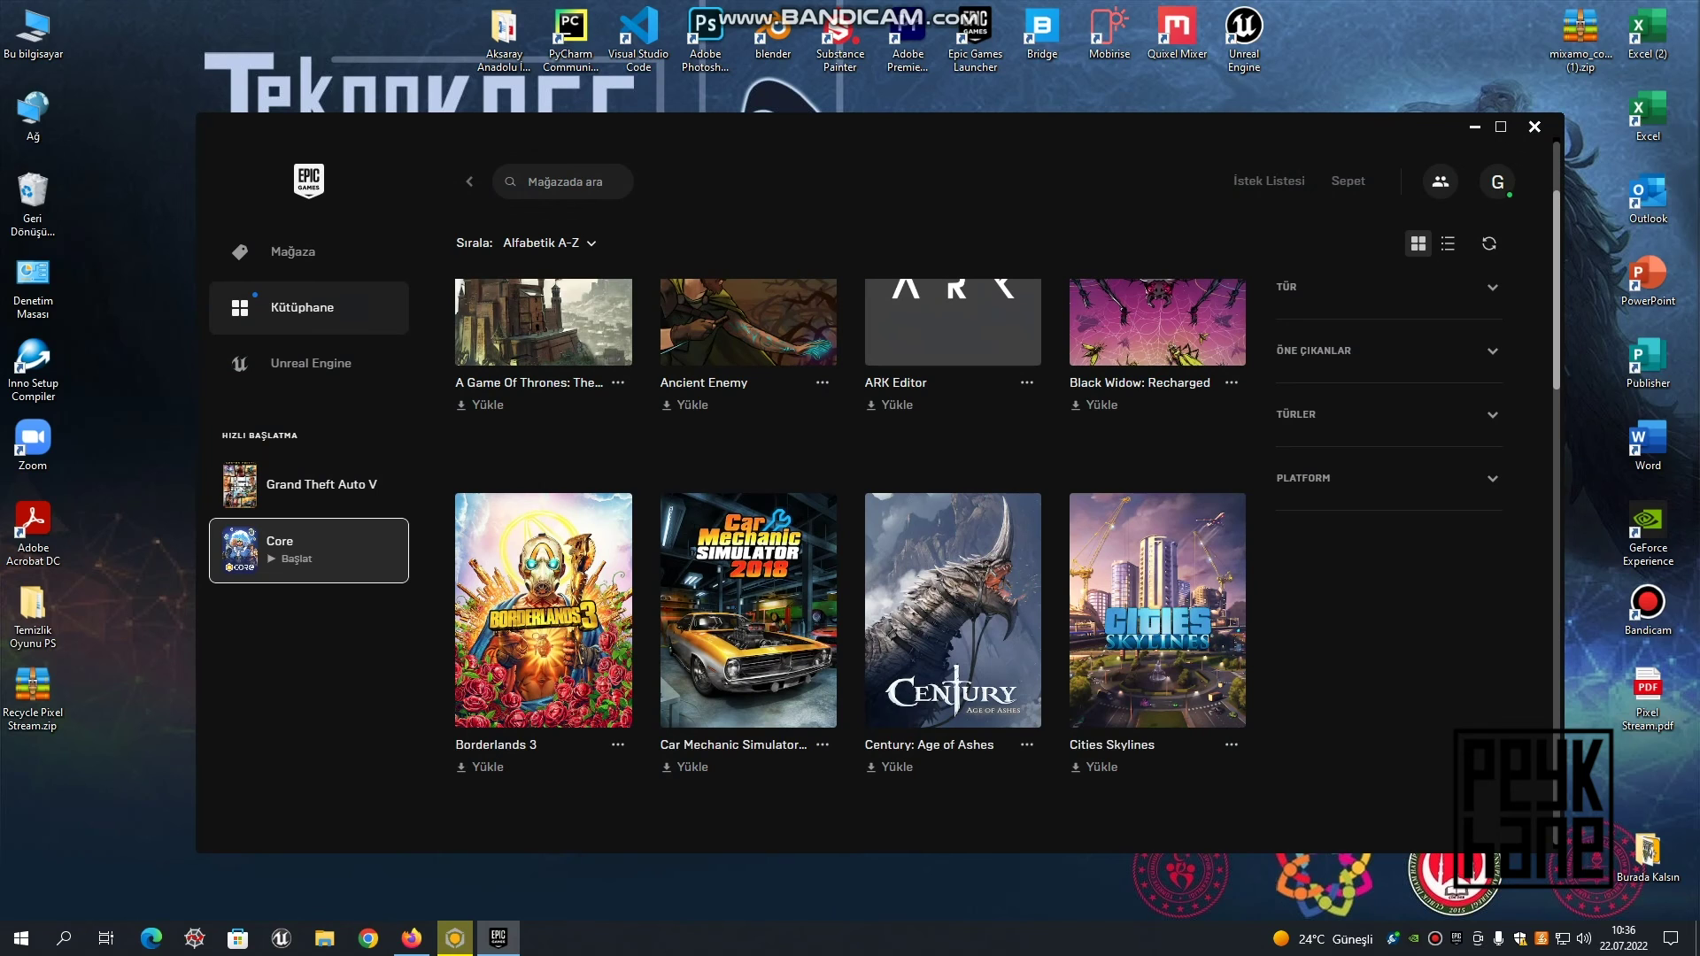
click(293, 558)
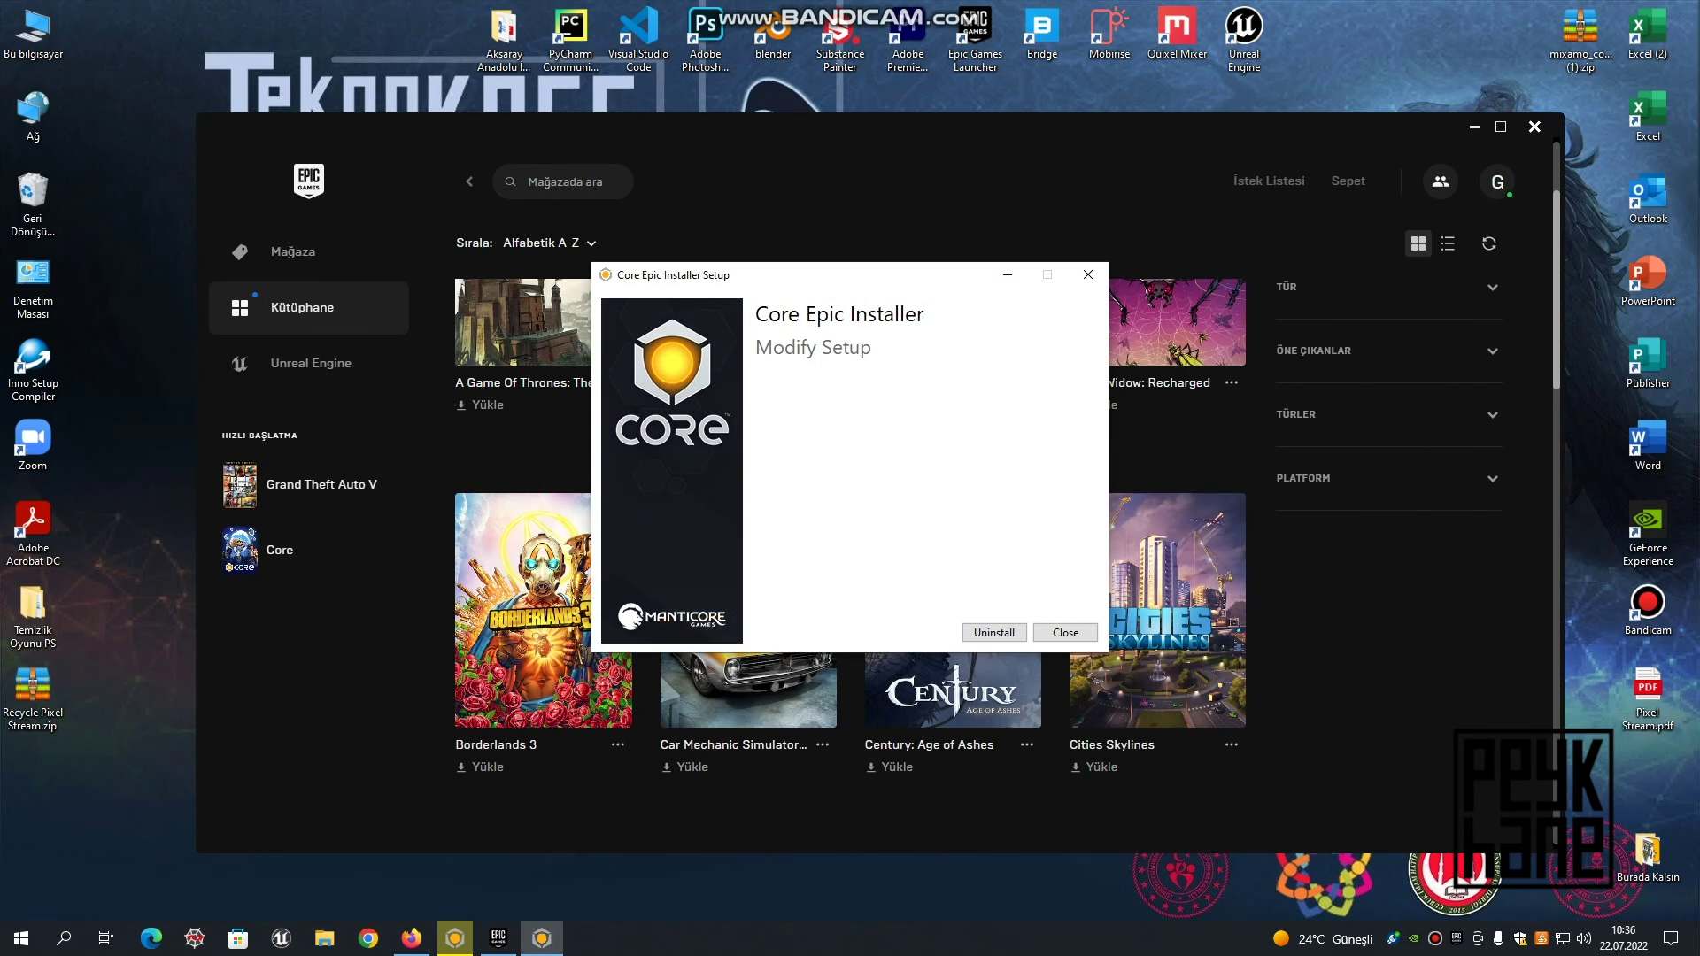
click(1065, 632)
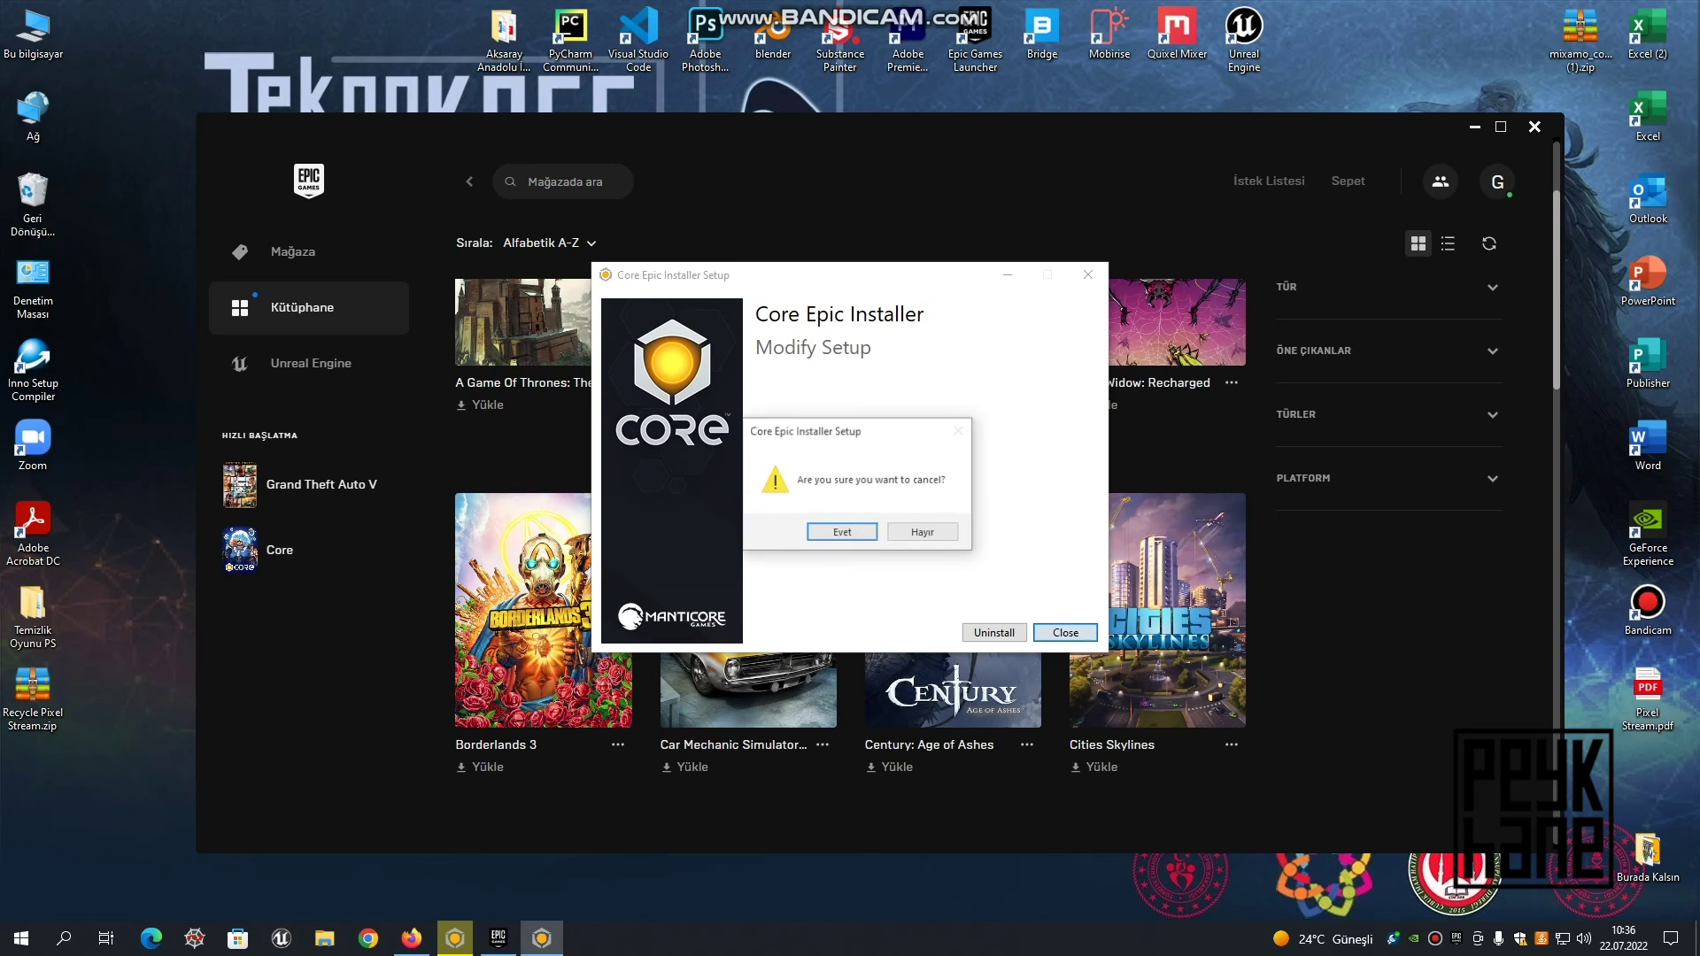
key(Return)
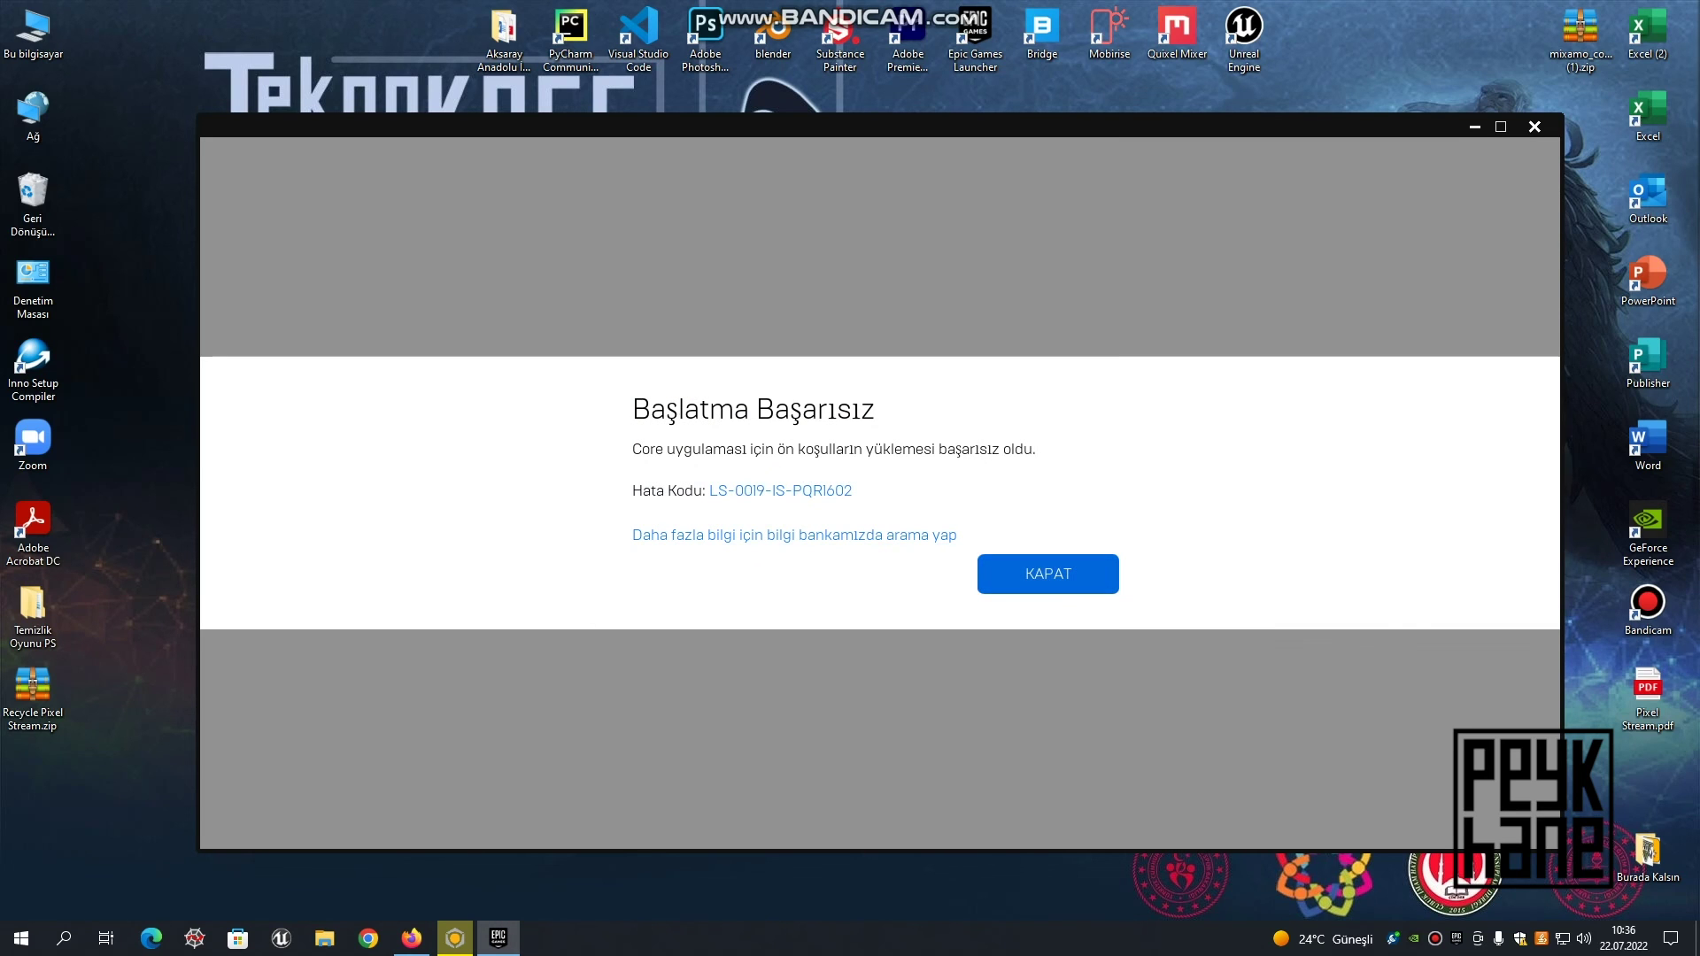
key(Return)
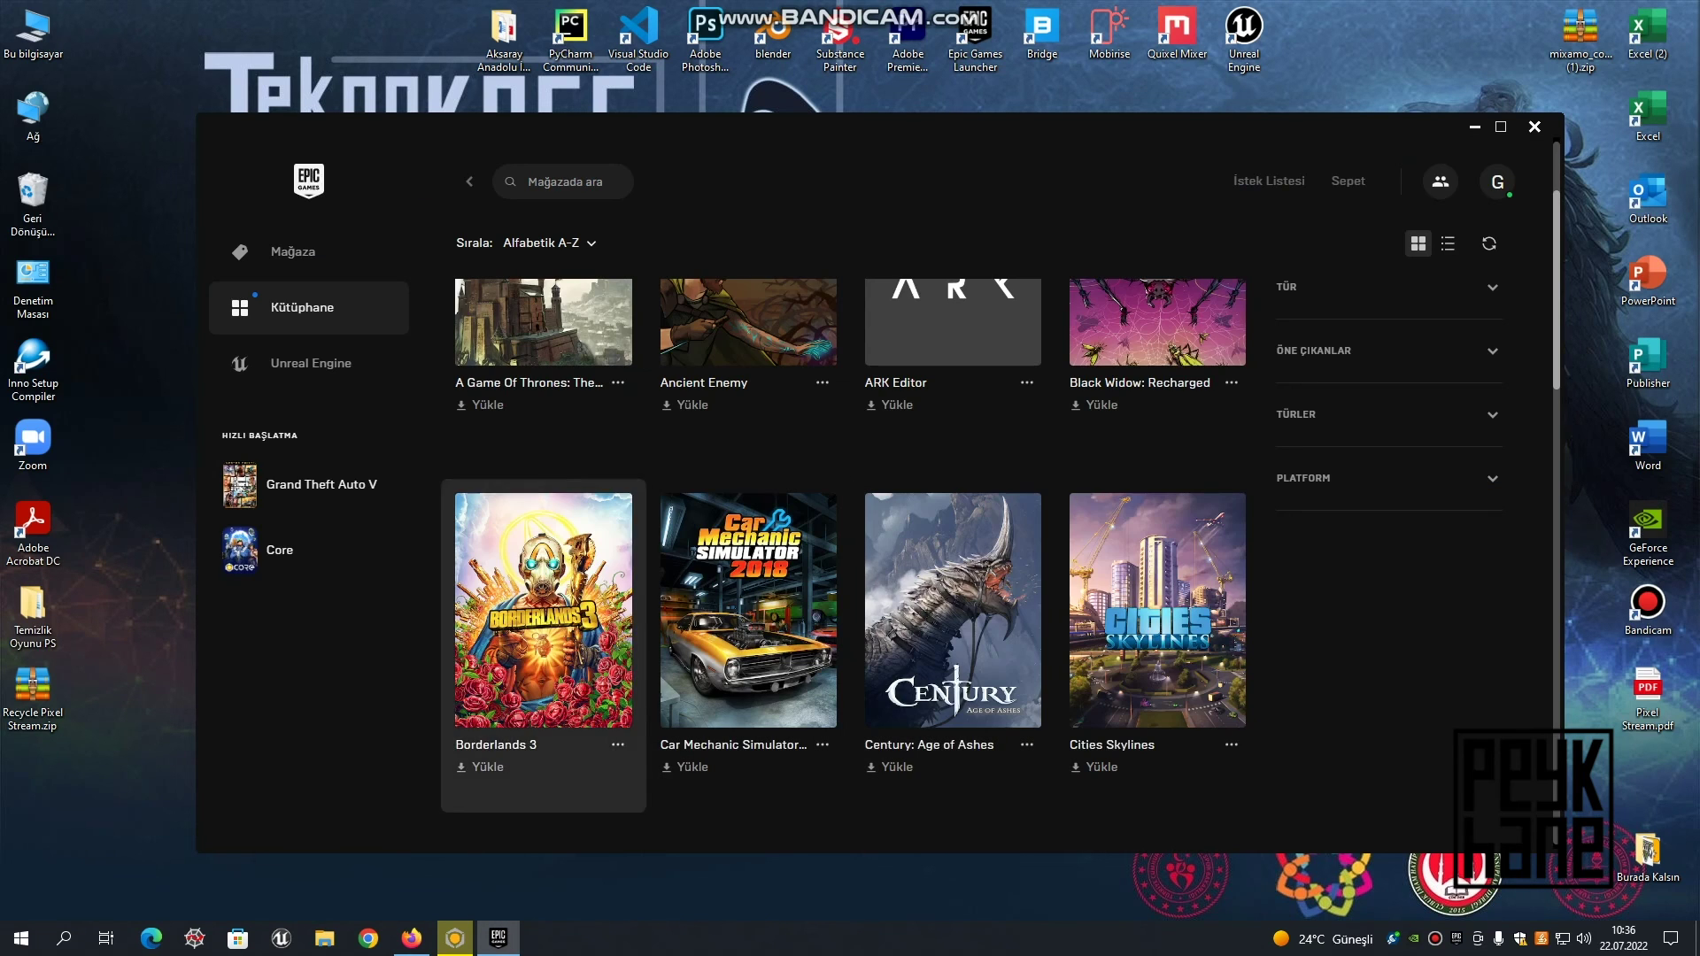
click(1436, 939)
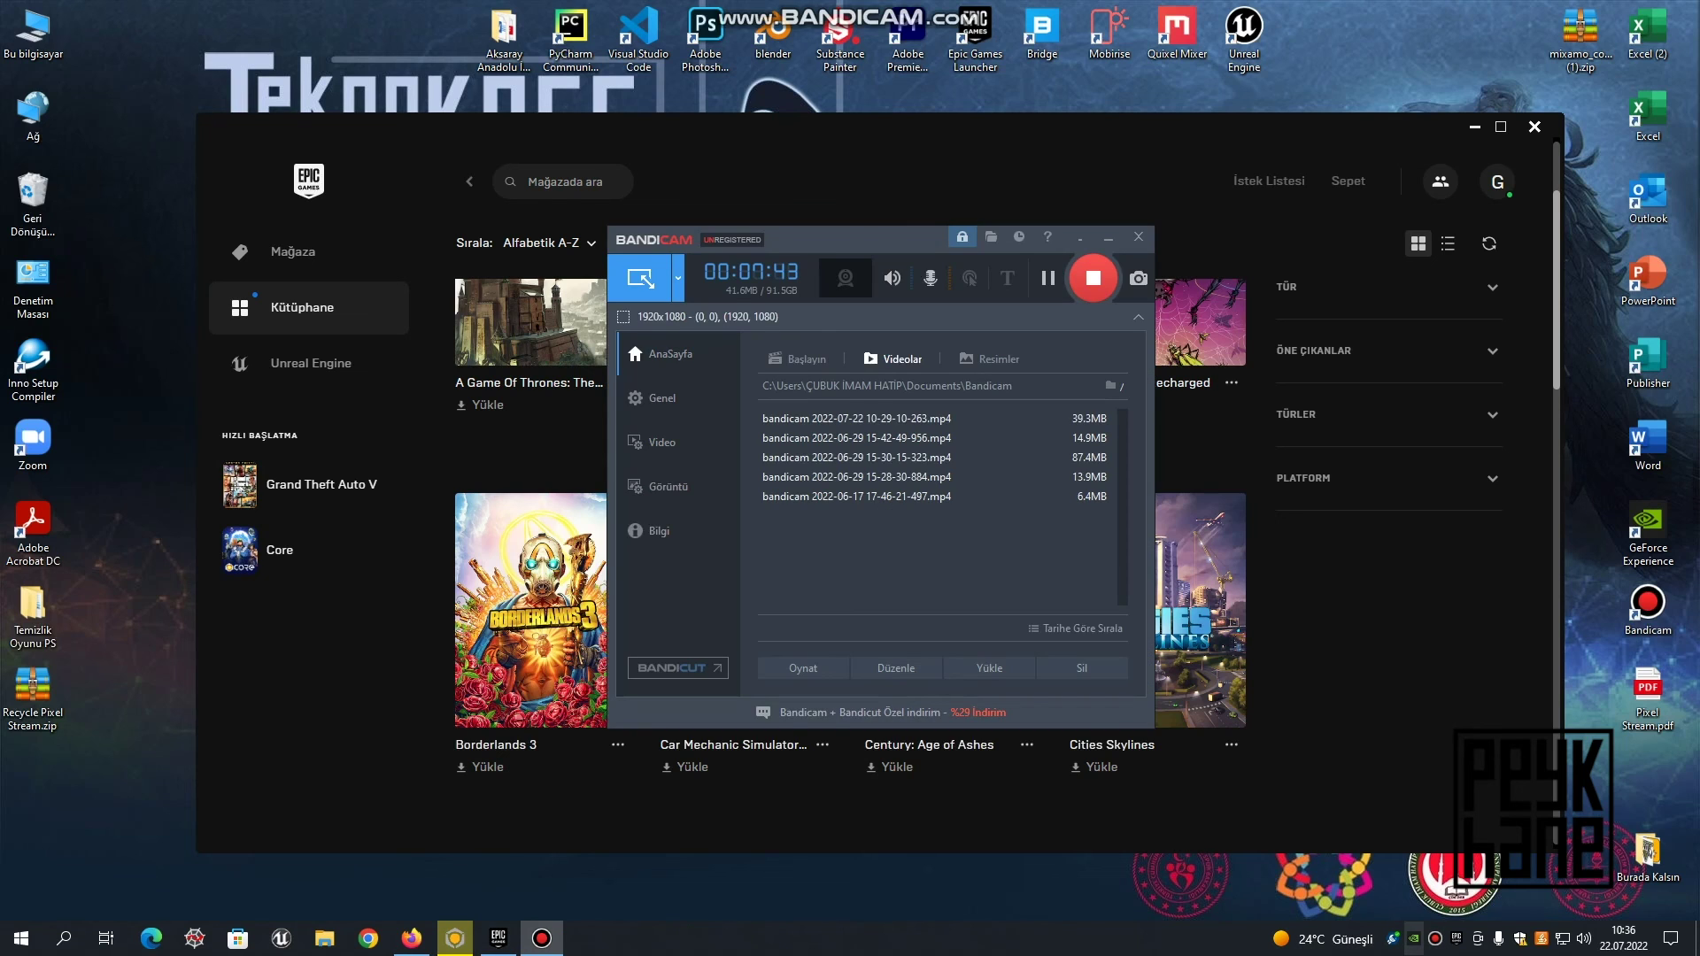